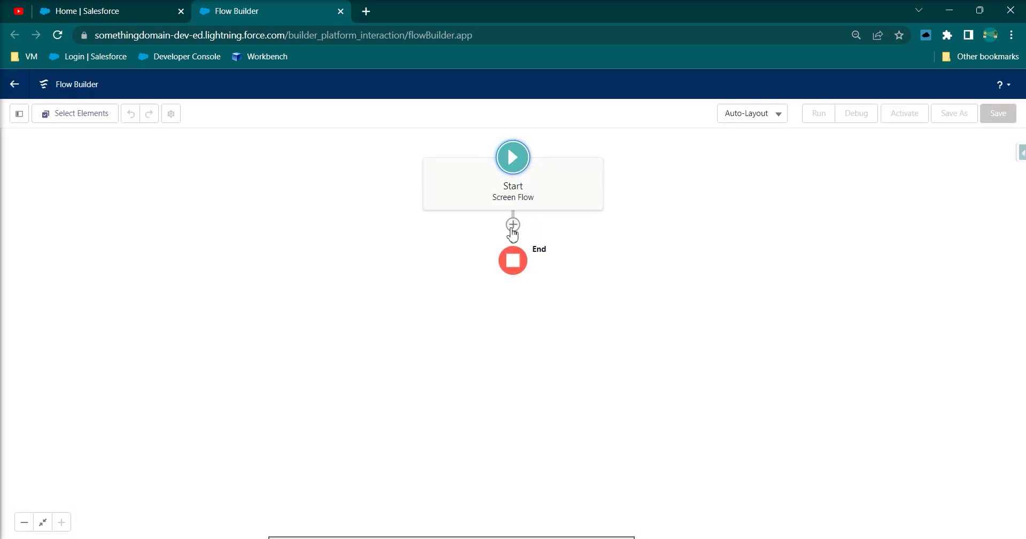
# Step: Add a Get Records element labelled getAccounts after the flow's start and set its object to Account
pyautogui.click(514, 225)
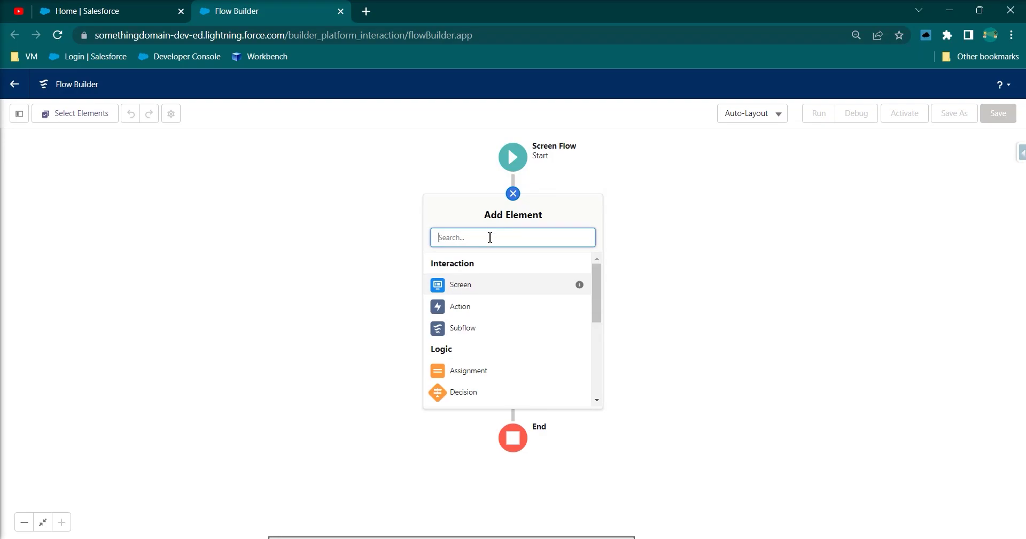
pyautogui.write('get')
pyautogui.click(486, 262)
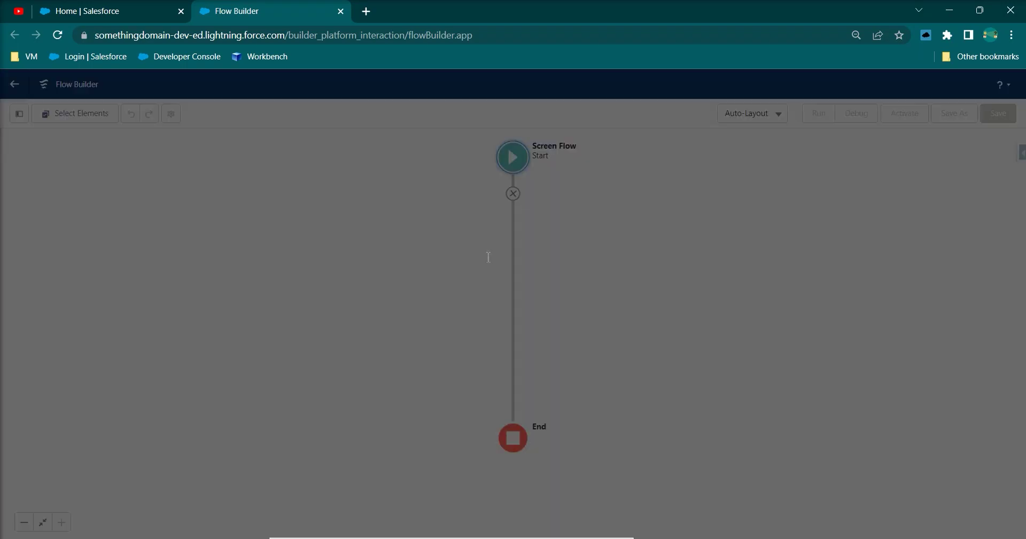
pyautogui.write('getAccounts')
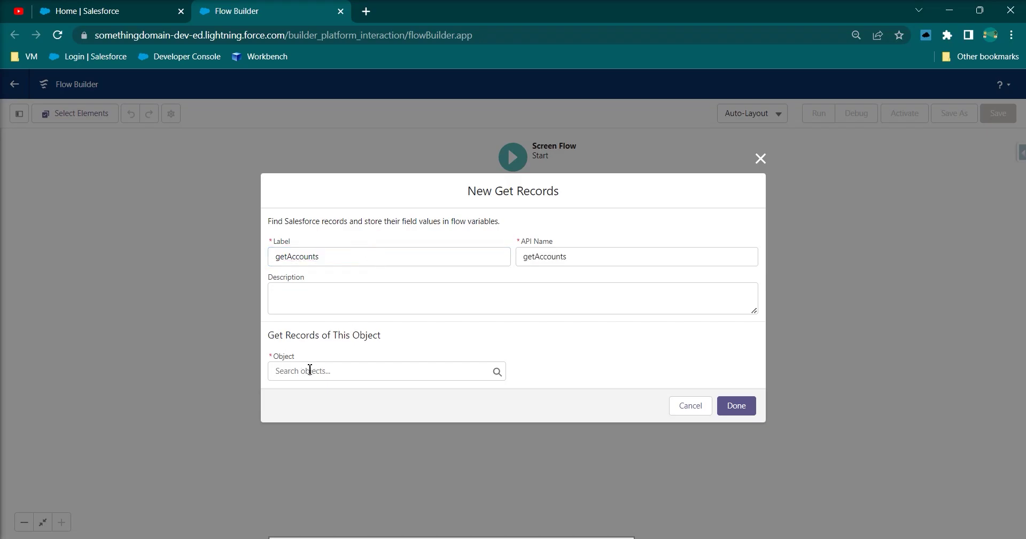
pyautogui.click(312, 371)
pyautogui.write('acc')
pyautogui.click(328, 245)
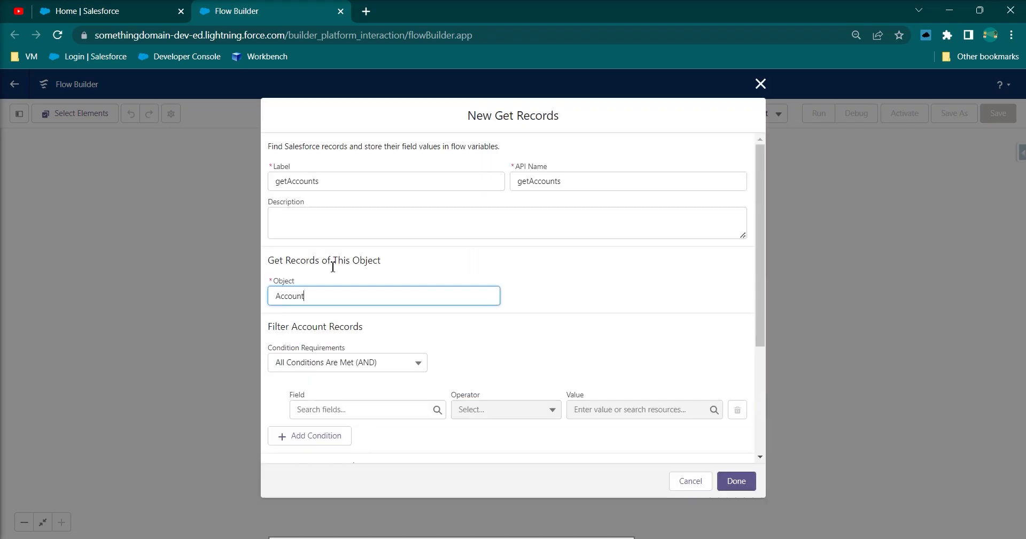
pyautogui.click(348, 409)
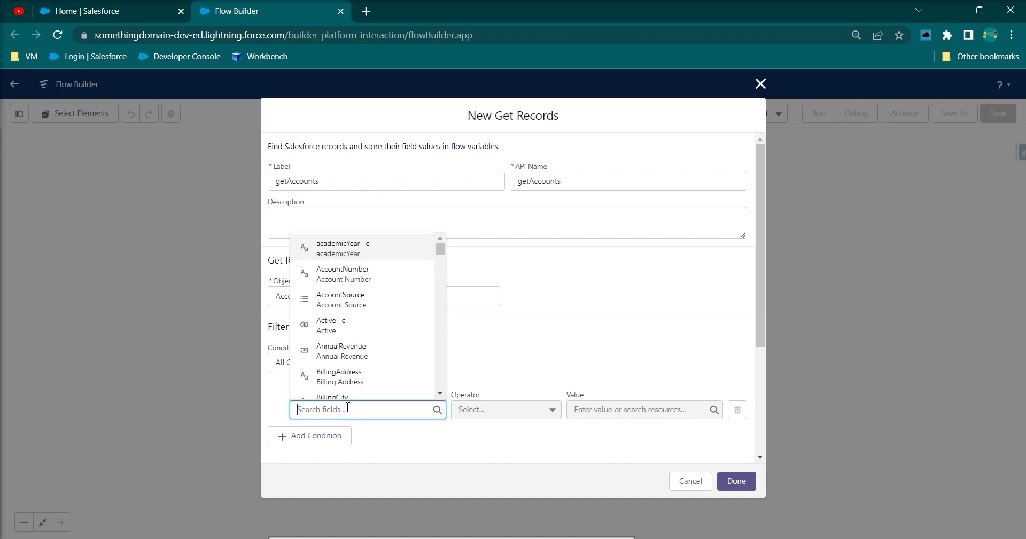
pyautogui.write('account')
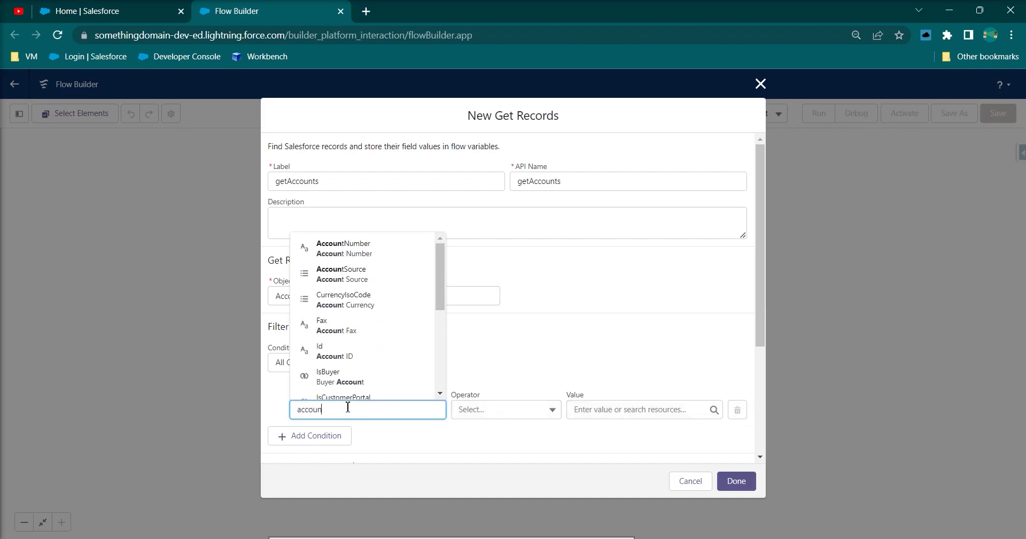
pyautogui.click(384, 253)
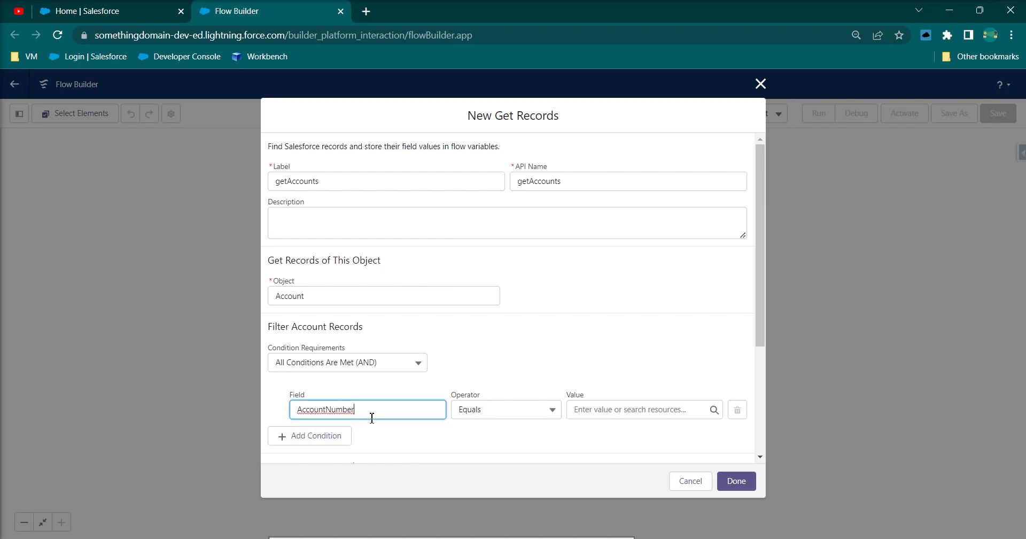
# Step: Set the Account filter condition's field to sampleDescription__c
pyautogui.moveTo(373, 414); pyautogui.dragTo(302, 411)
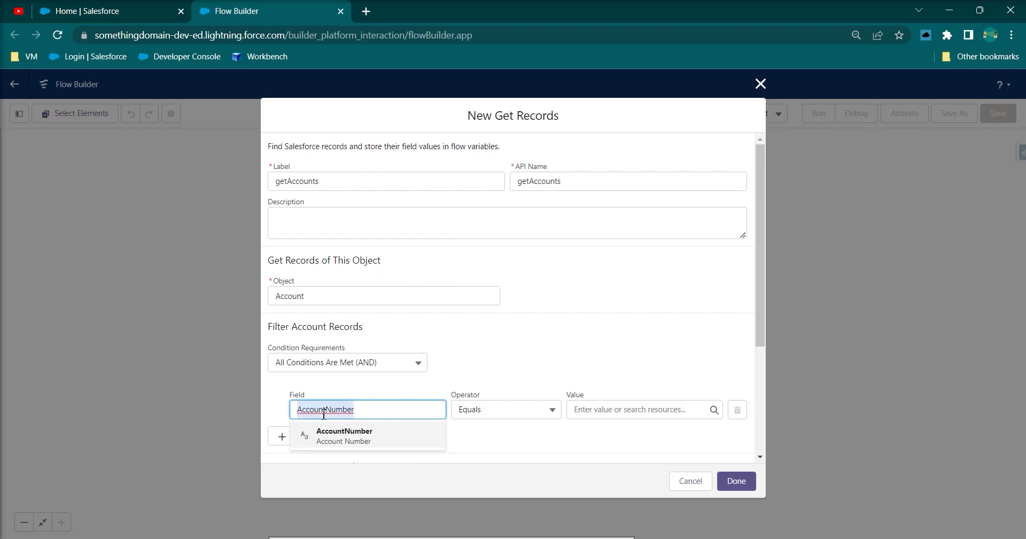
pyautogui.write('d')
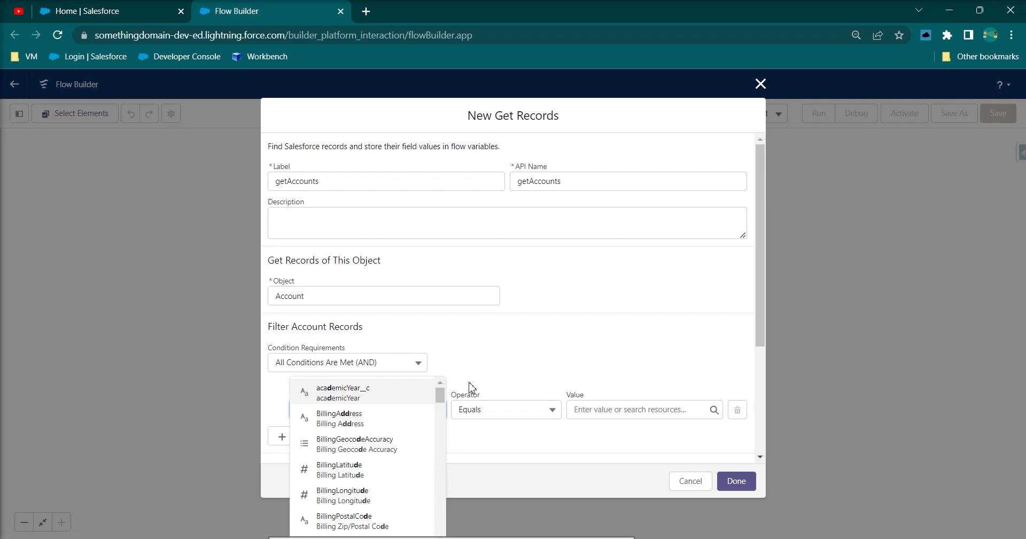
pyautogui.click(470, 386)
pyautogui.click(347, 409)
pyautogui.write('es')
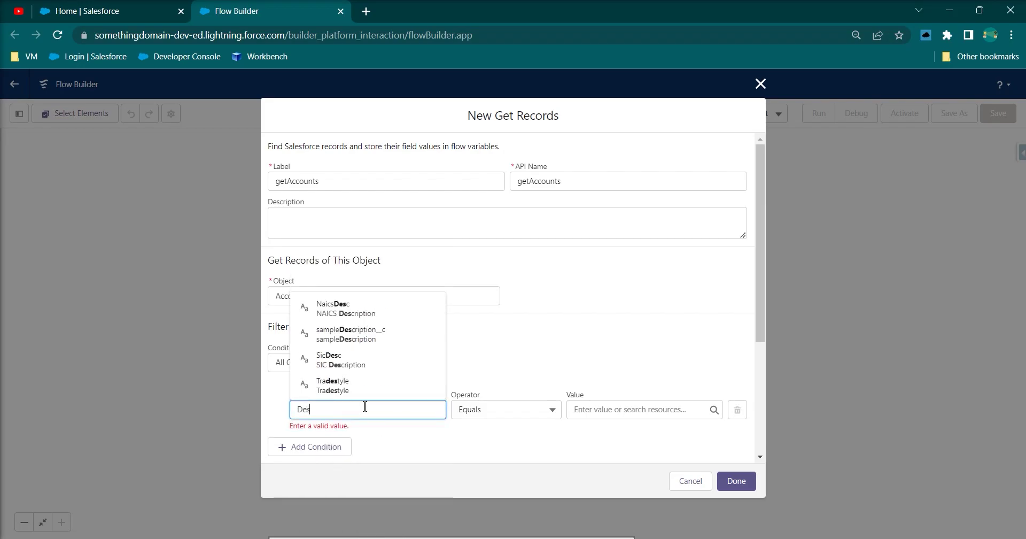
pyautogui.click(371, 347)
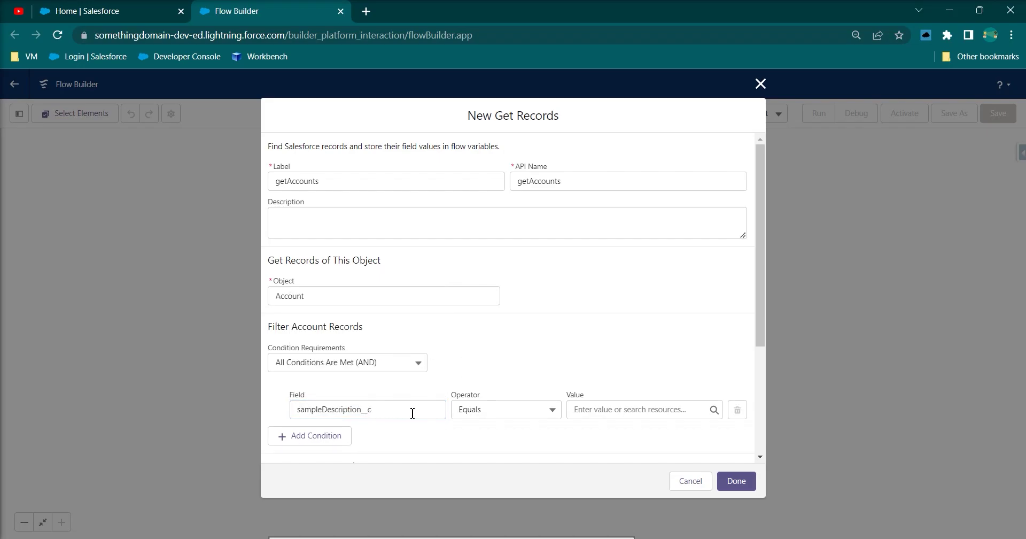
# Step: Give the sampleDescription__c filter condition the operator Is Null and the value True
pyautogui.click(503, 416)
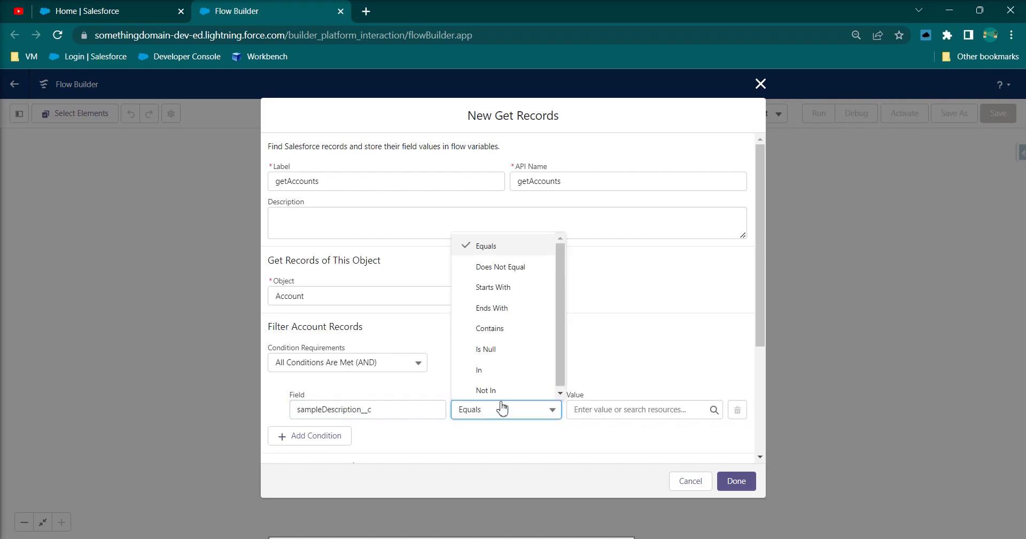
pyautogui.click(502, 350)
pyautogui.click(651, 418)
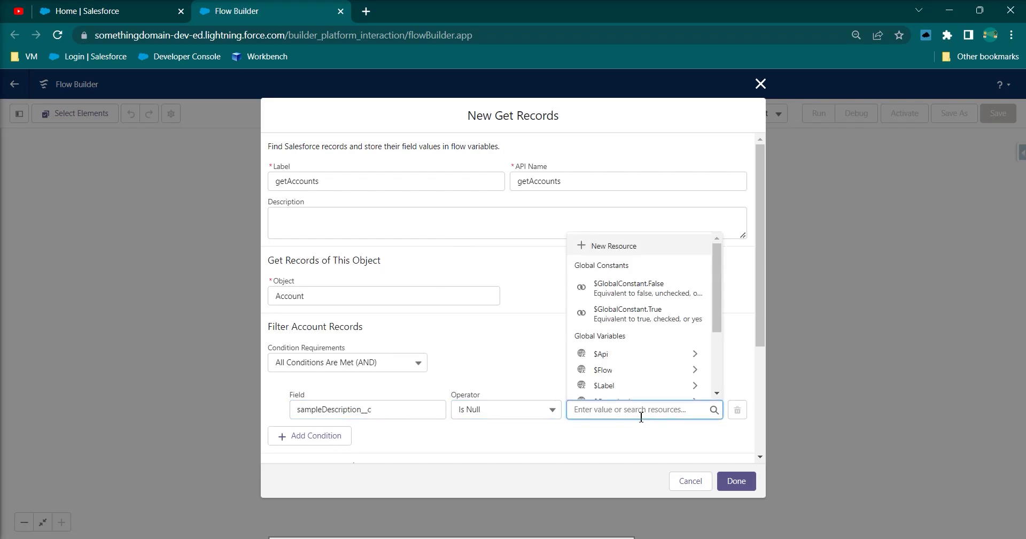
pyautogui.write('tru')
pyautogui.click(644, 384)
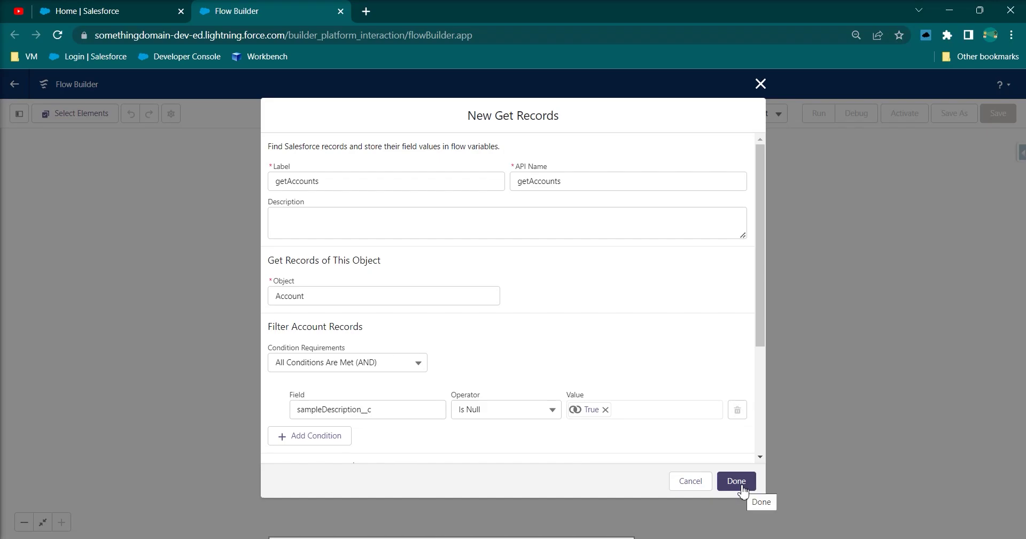
# Step: Choose to store all records and finish the getAccounts element
pyautogui.scroll(-3, 646, 373)
pyautogui.click(275, 398)
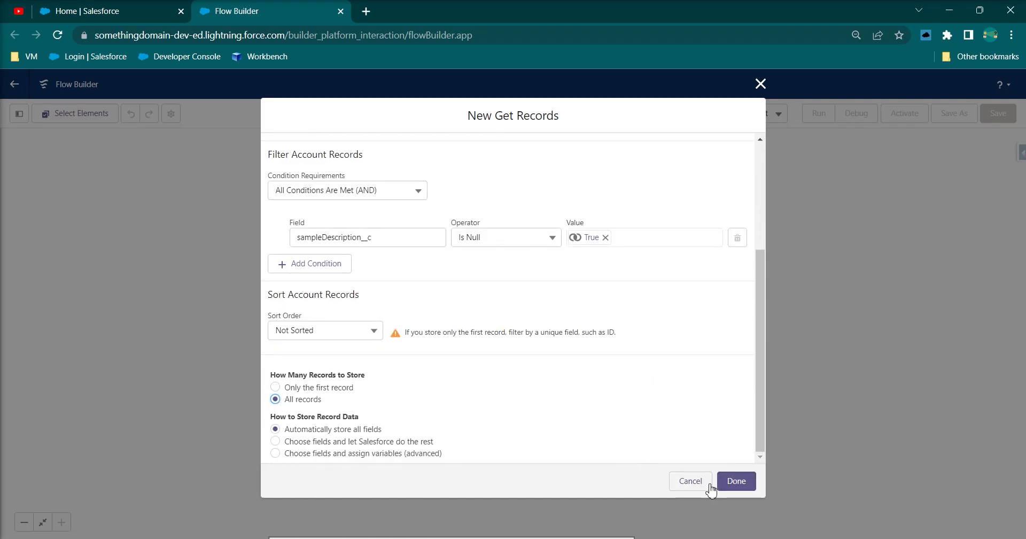
pyautogui.click(745, 481)
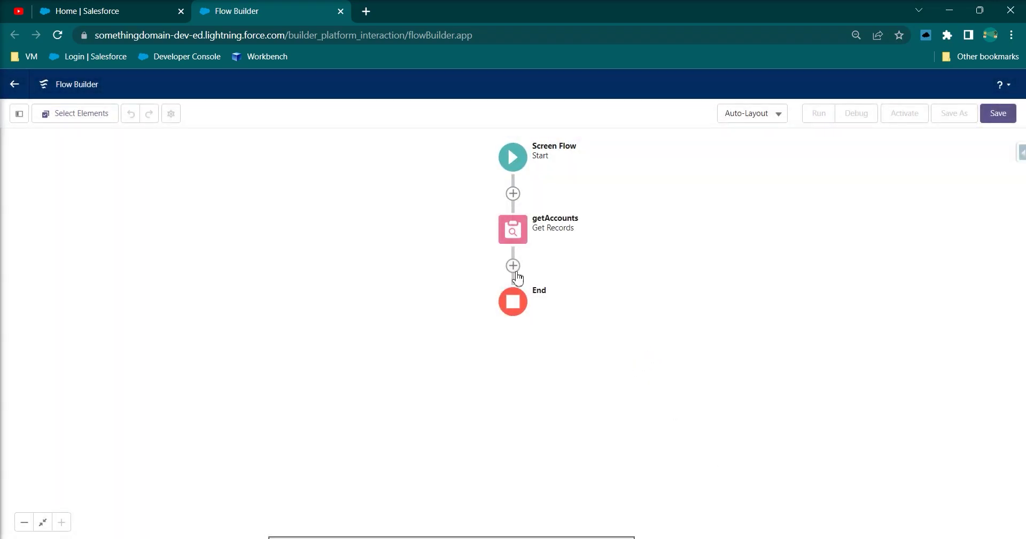
# Step: Add a Decision element named NullCheck after getAccounts, with an outcome labelled getAccountsNullCheck
pyautogui.click(513, 266)
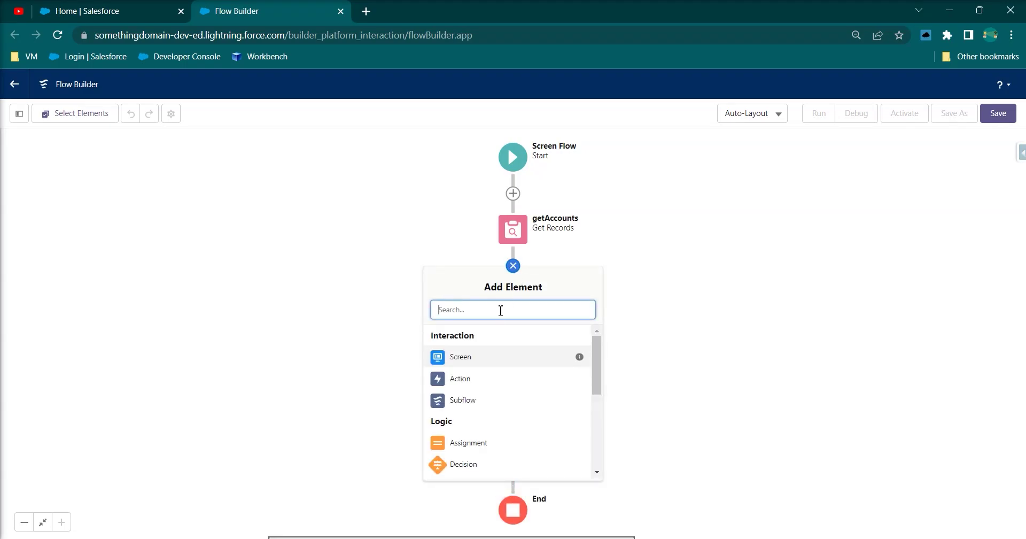
pyautogui.write('dec')
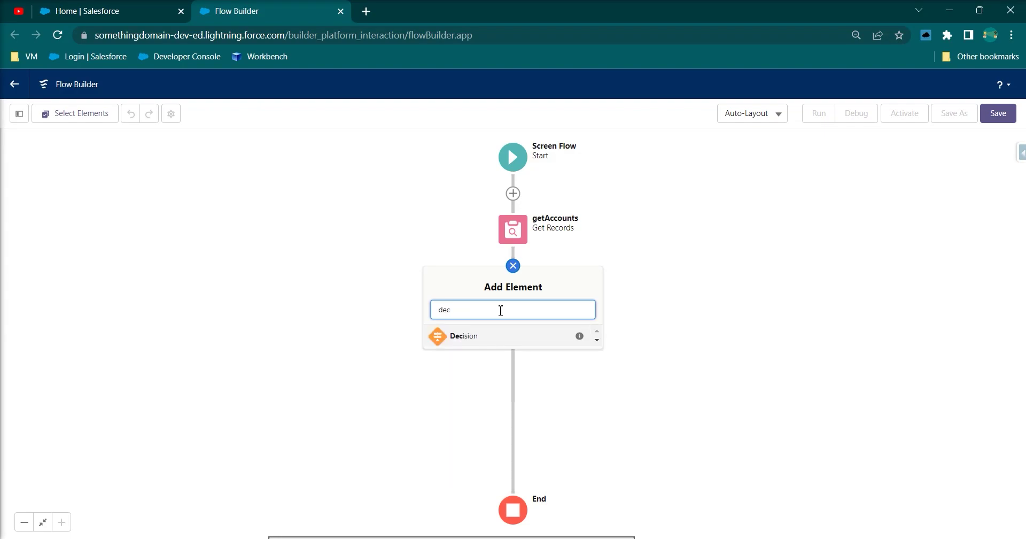
pyautogui.click(489, 337)
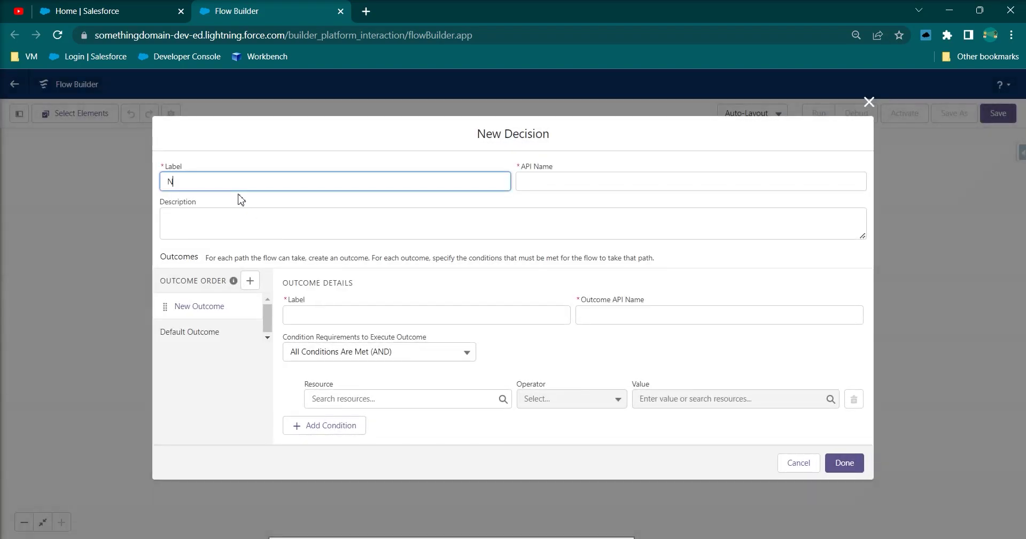
pyautogui.write('NullCheck')
pyautogui.click(331, 314)
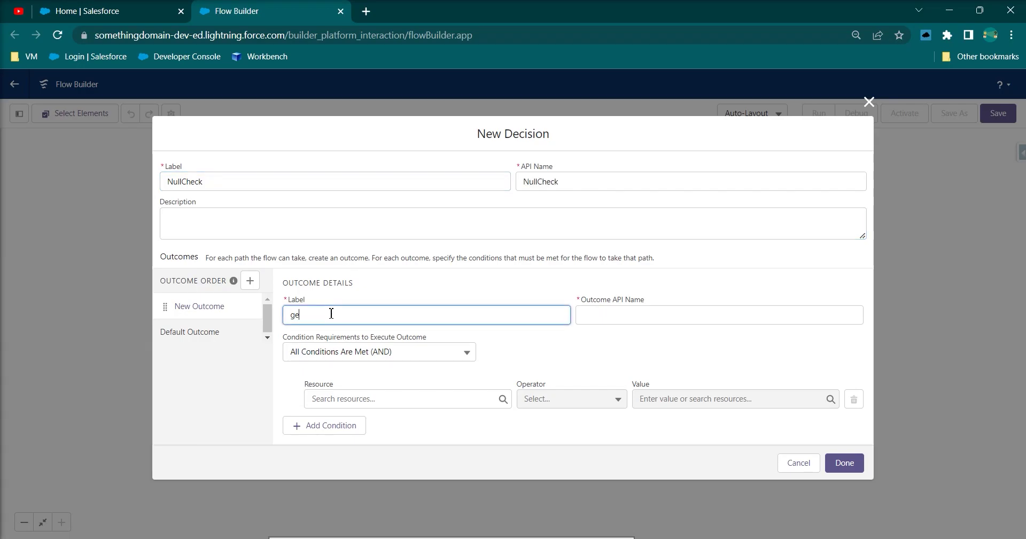
pyautogui.write('getAccountsNul')
pyautogui.click(404, 289)
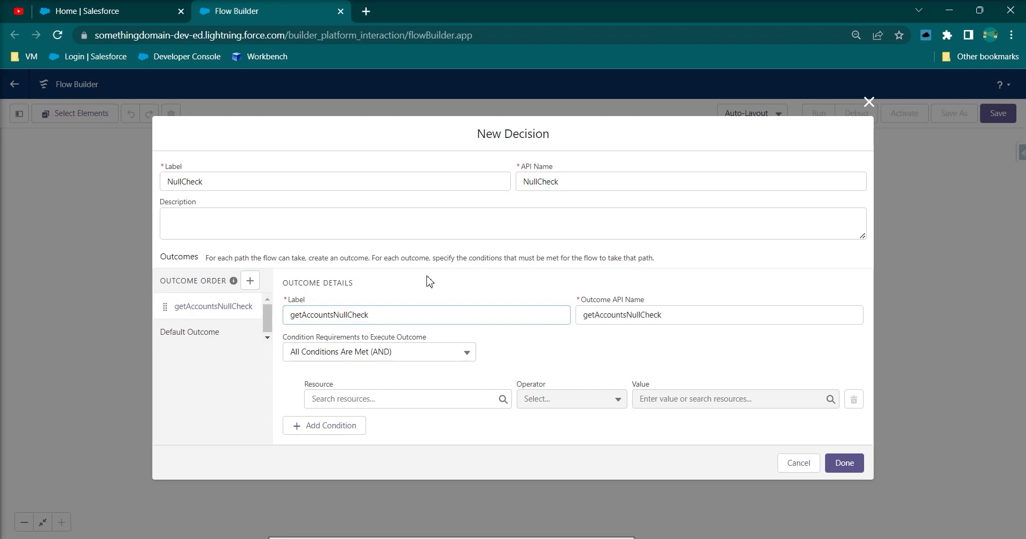
# Step: Set the outcome's condition to Accounts from getAccounts, Is Null, $GlobalConstant.False, and finish the decision
pyautogui.click(357, 398)
pyautogui.click(367, 277)
pyautogui.click(550, 398)
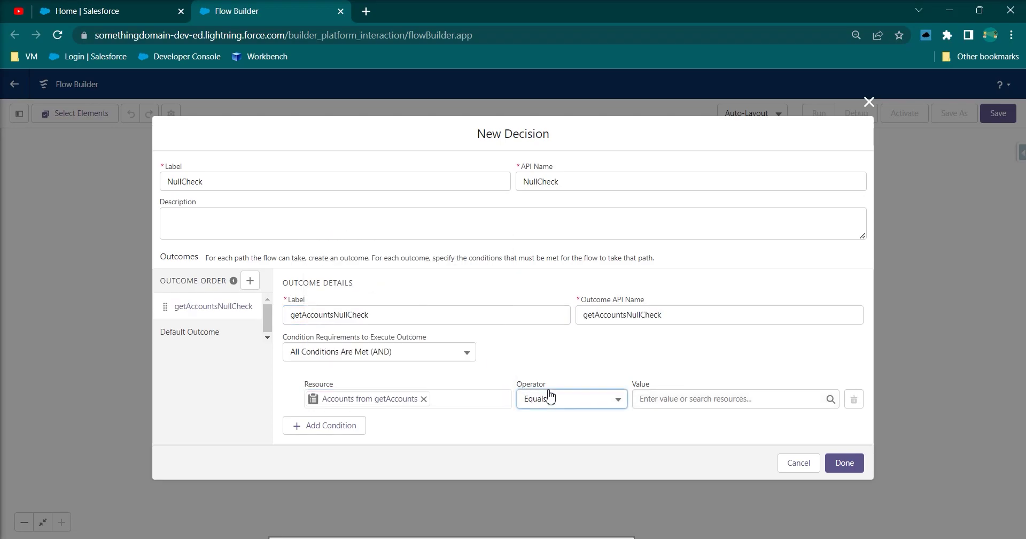
pyautogui.click(550, 465)
pyautogui.click(663, 398)
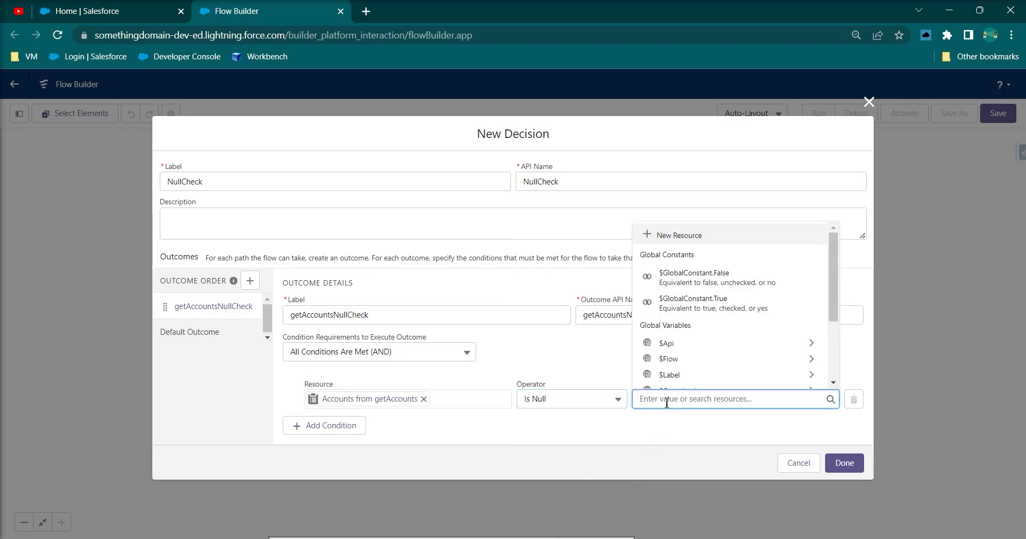
pyautogui.write('false')
pyautogui.click(744, 376)
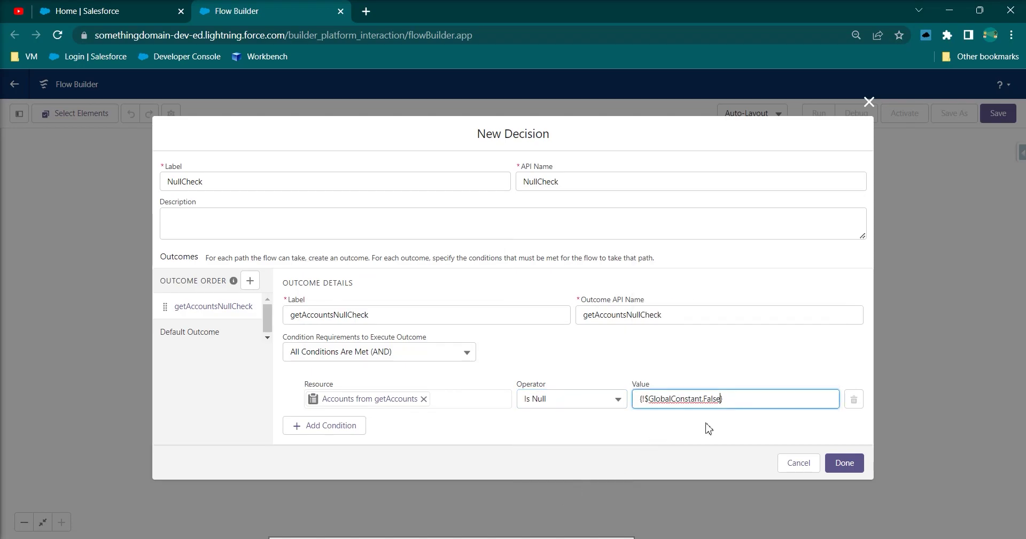
pyautogui.click(844, 464)
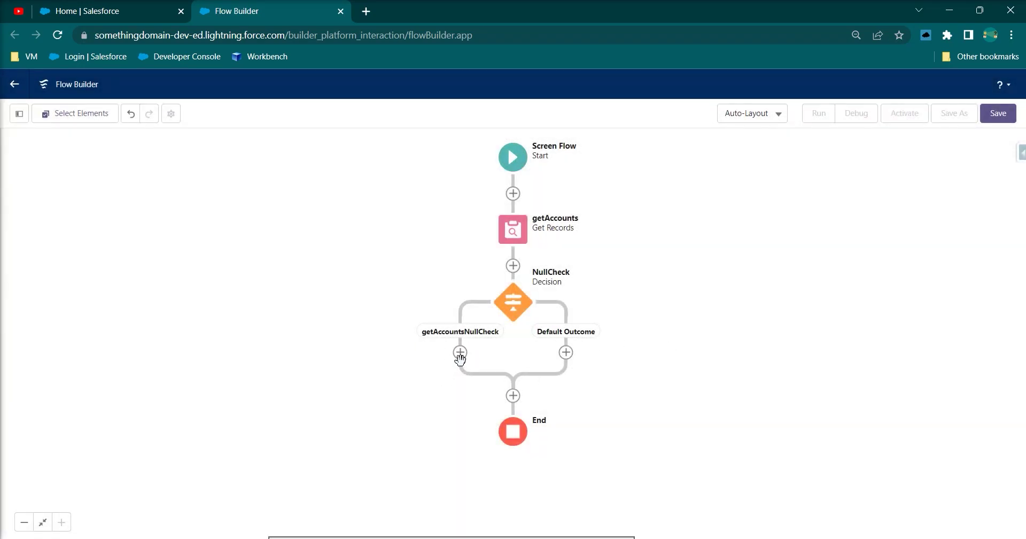
# Step: Add a Screen element on the getAccountsNullCheck path of the decision
pyautogui.click(460, 353)
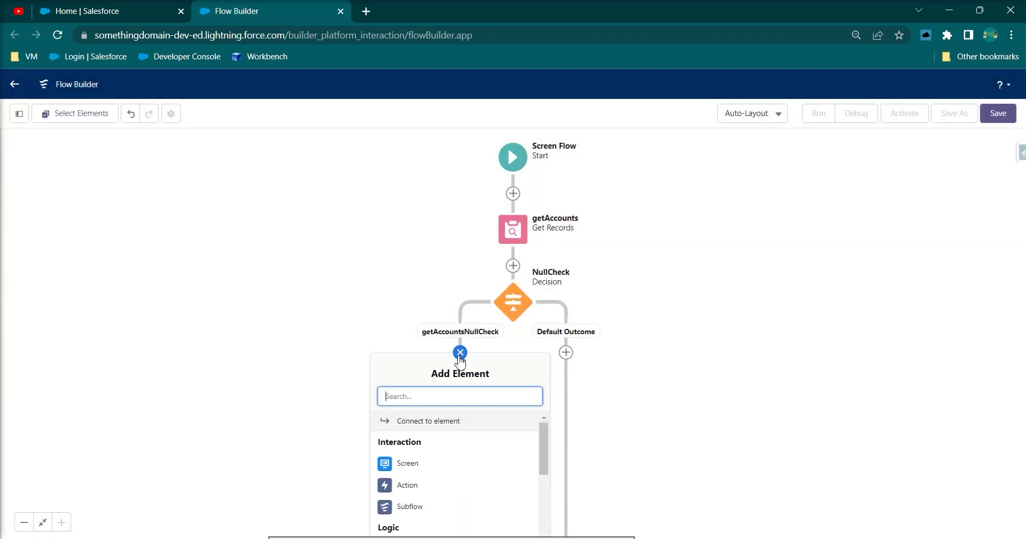
pyautogui.write('l')
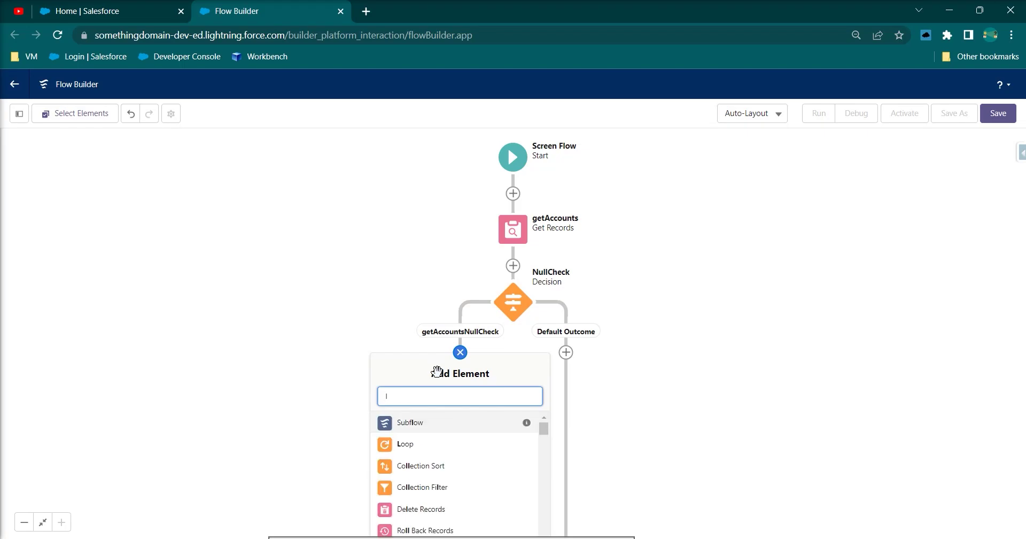
pyautogui.press('BackSpace')
pyautogui.write('scree')
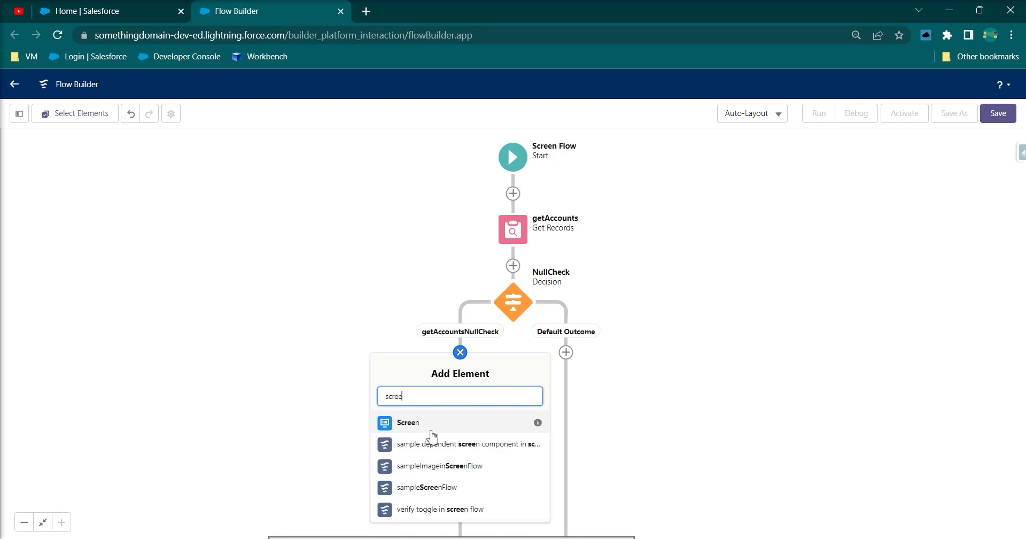
pyautogui.click(435, 426)
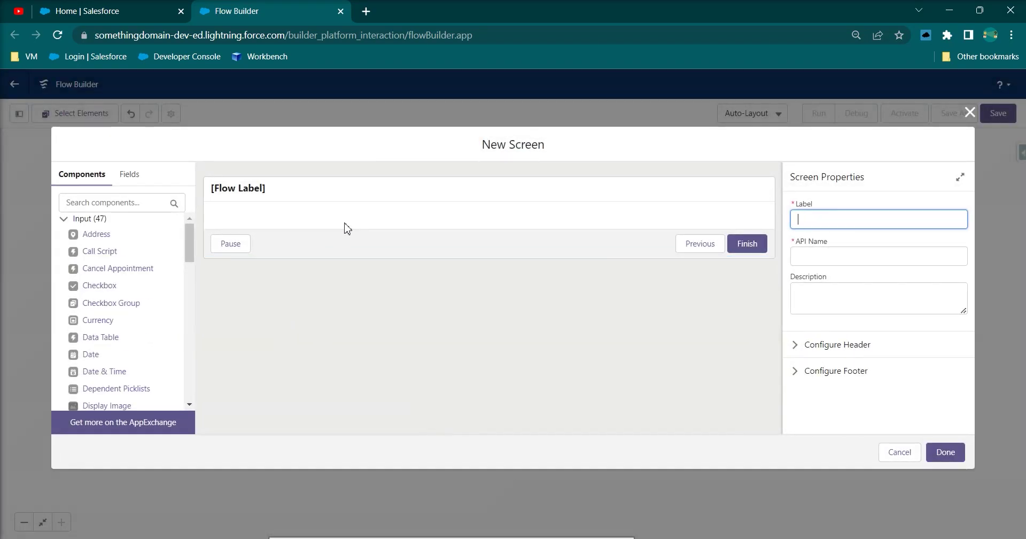
# Step: Find the Data Table component and add it to the new screen
pyautogui.click(108, 202)
pyautogui.write('data')
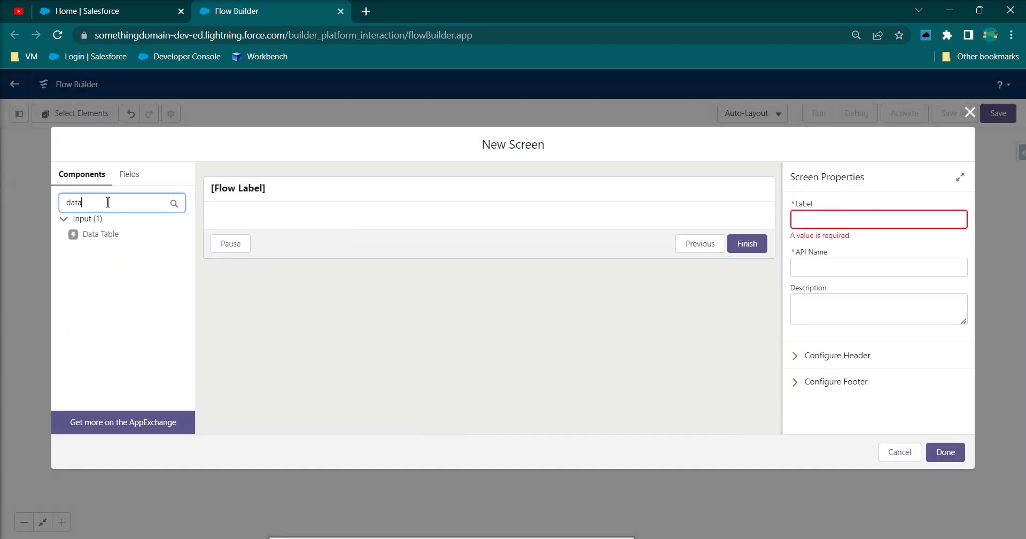
pyautogui.click(123, 234)
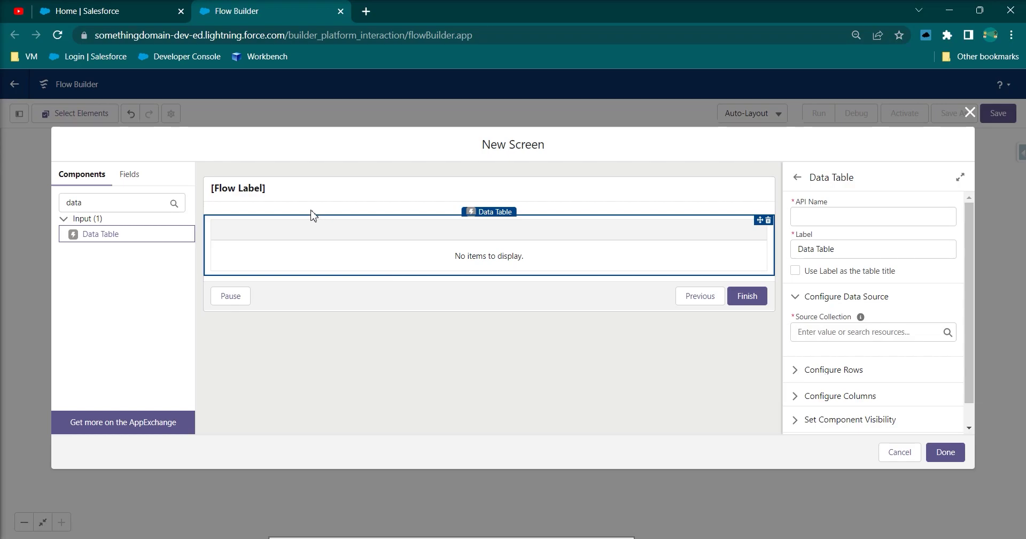
# Step: Set the data table's API name to Accountswithdatatable, without spaces
pyautogui.click(826, 213)
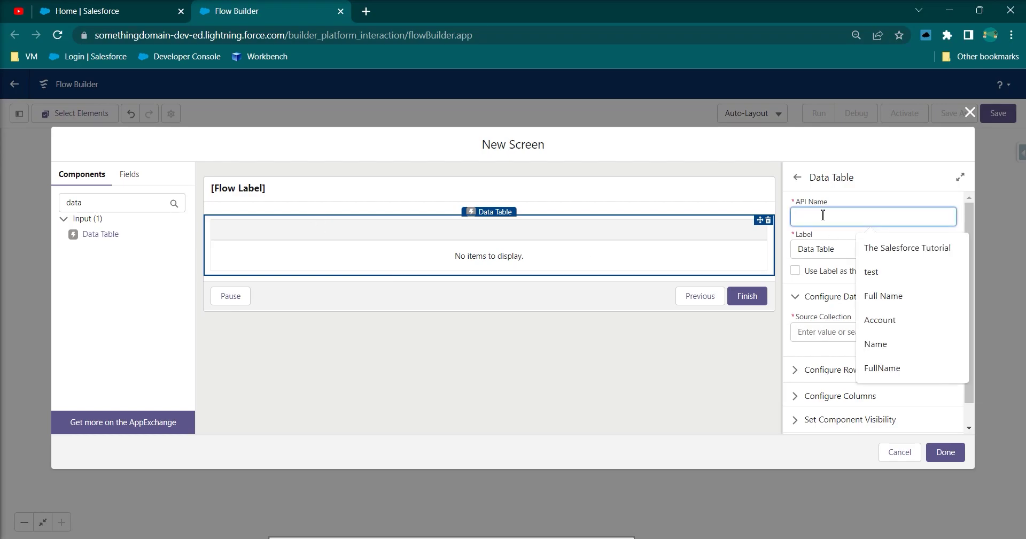
pyautogui.write('Accounts with datatabl')
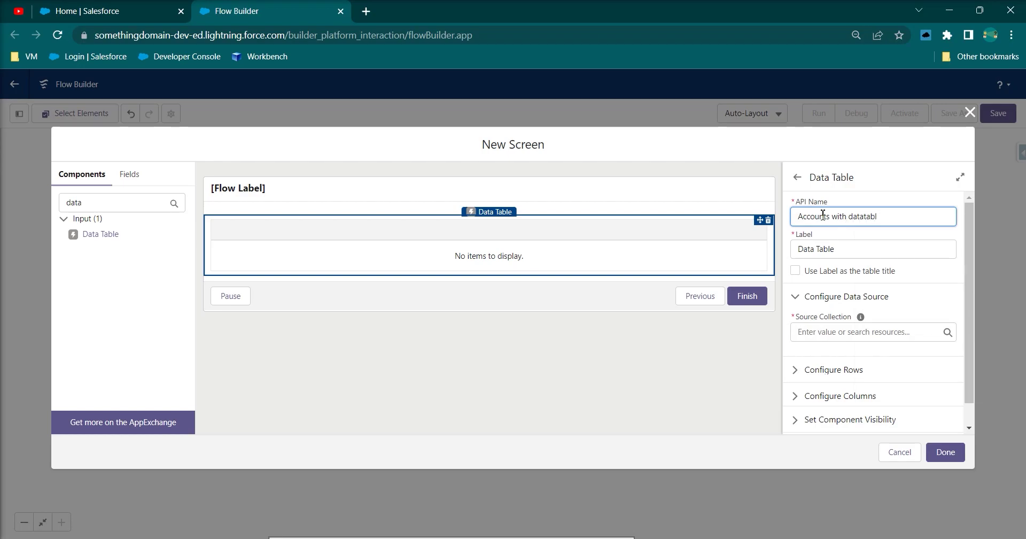
pyautogui.write('e')
pyautogui.click(837, 220)
pyautogui.press('BackSpace')
pyautogui.click(850, 218)
pyautogui.press('BackSpace')
# Step: Label the data table "Accounts with Sample Decsription Details" and use the label as the table title
pyautogui.click(854, 253)
pyautogui.hotkey('ctrl', 'a')
pyautogui.write('Ac')
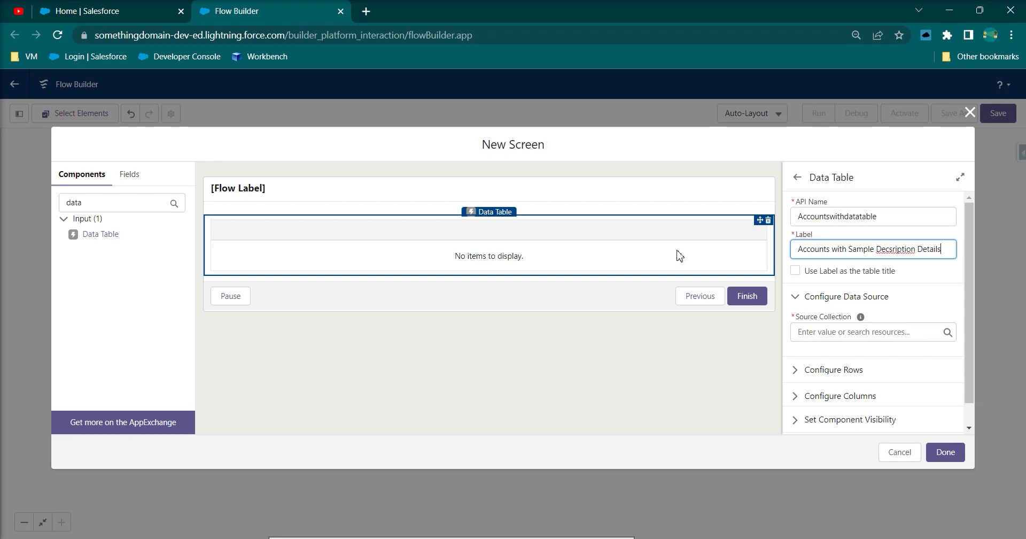
pyautogui.click(795, 270)
# Step: Correct the misspelled word in the data table's label so it reads "Accounts with Sample Description Details"
pyautogui.click(905, 255)
pyautogui.rightClick(905, 255)
pyautogui.click(909, 257)
pyautogui.doubleClick(908, 257)
pyautogui.press('BackSpace')
pyautogui.write('Descript')
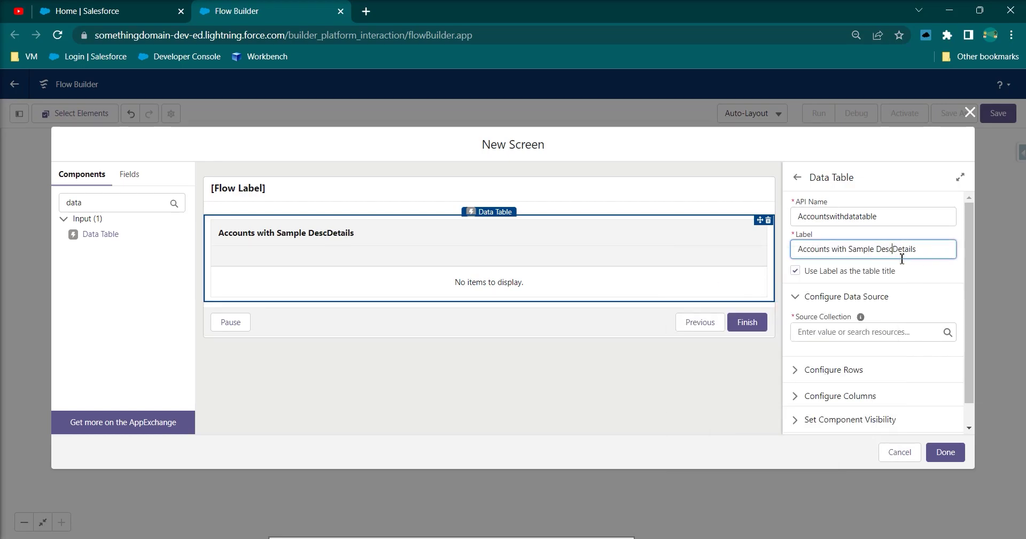
pyautogui.write('ion')
# Step: Set the data table's source collection to the Accounts from getAccounts record collection
pyautogui.click(848, 297)
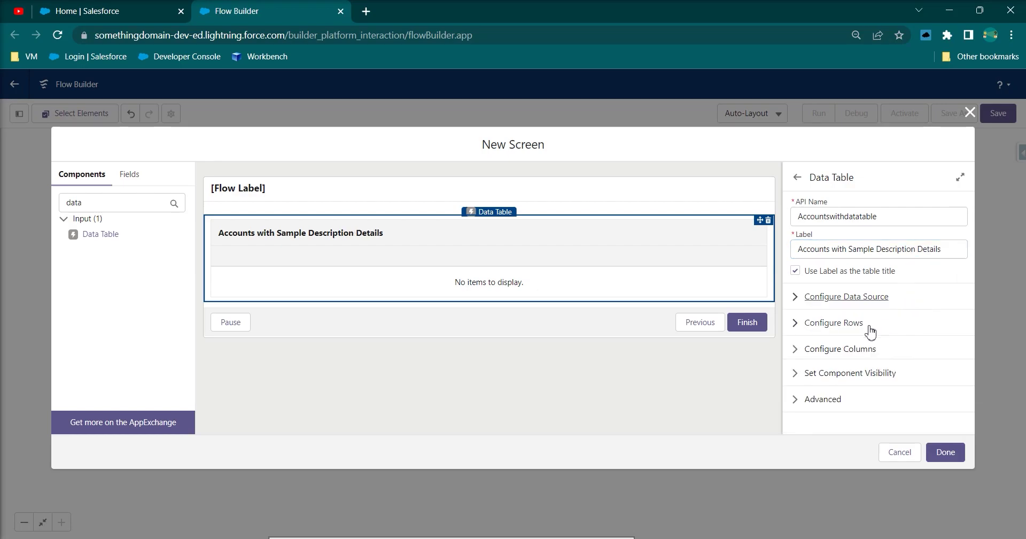
pyautogui.click(861, 299)
pyautogui.click(846, 333)
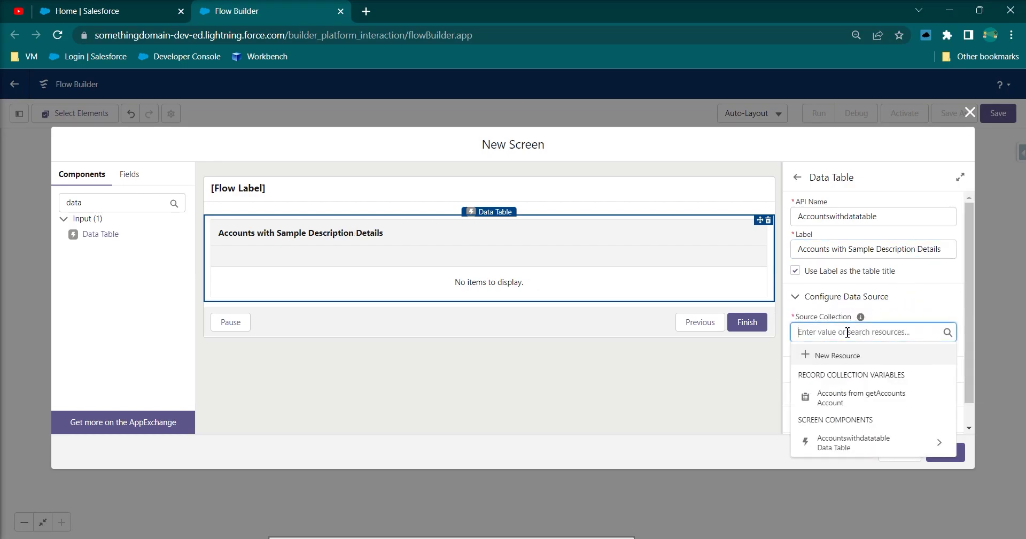
pyautogui.click(850, 402)
# Step: Configure the data table's first column with the Account Name field as its source
pyautogui.click(834, 376)
pyautogui.scroll(-3, 831, 301)
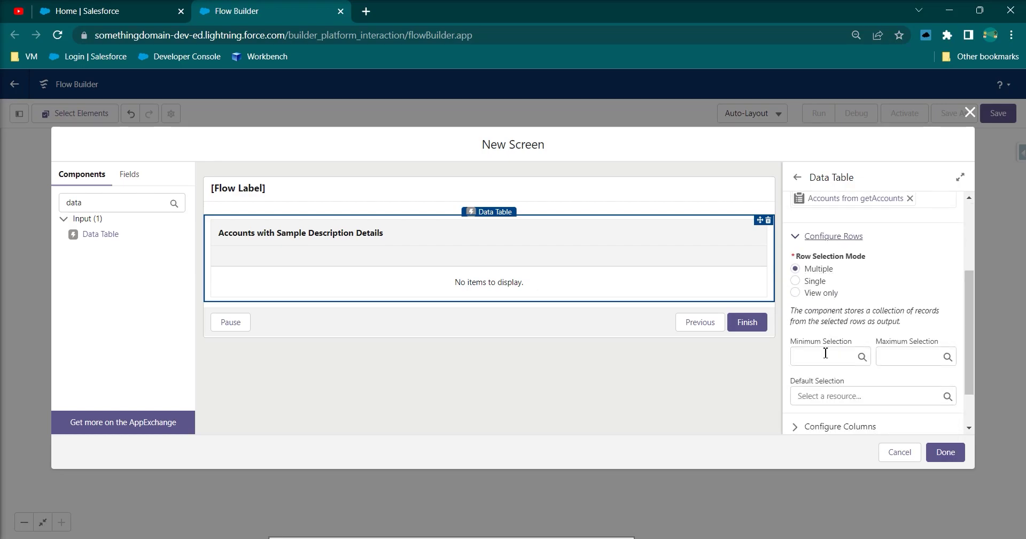
pyautogui.scroll(-1, 831, 369)
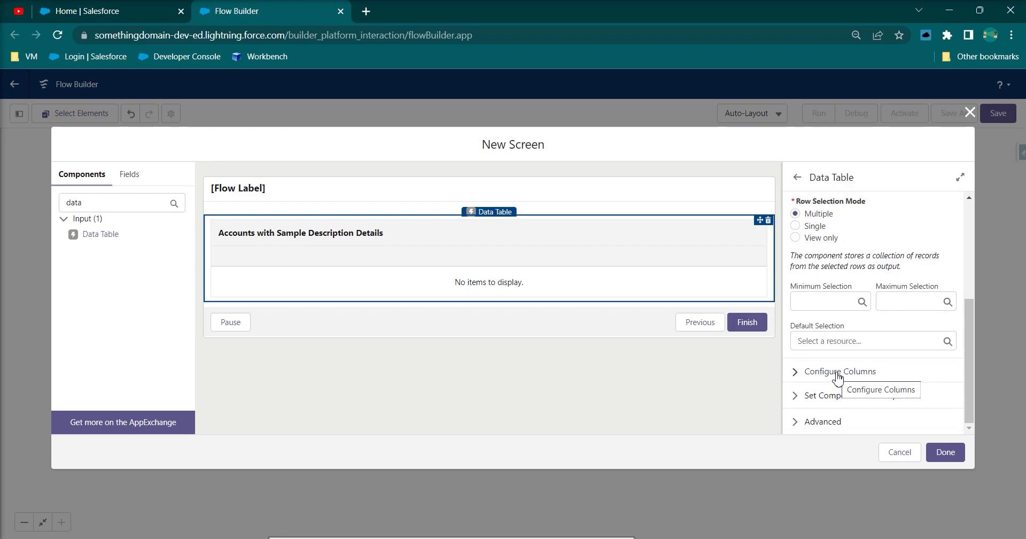
pyautogui.click(837, 373)
pyautogui.scroll(-1, 834, 342)
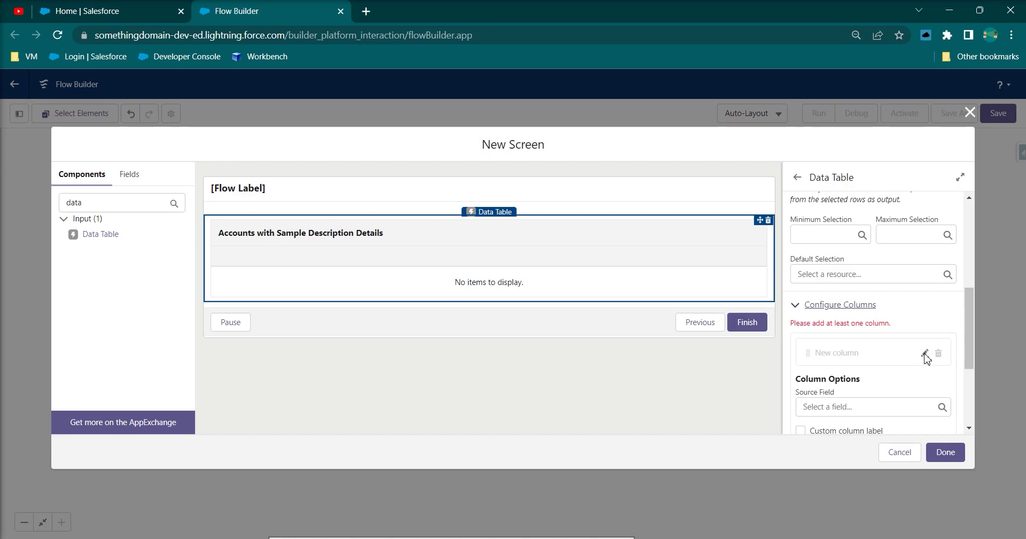
pyautogui.scroll(-3, 838, 336)
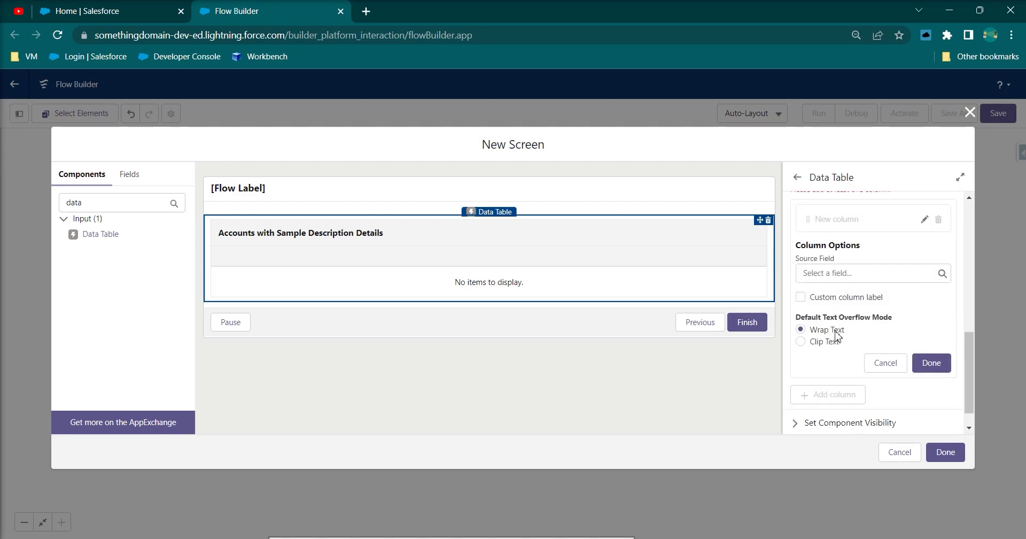
pyautogui.click(834, 273)
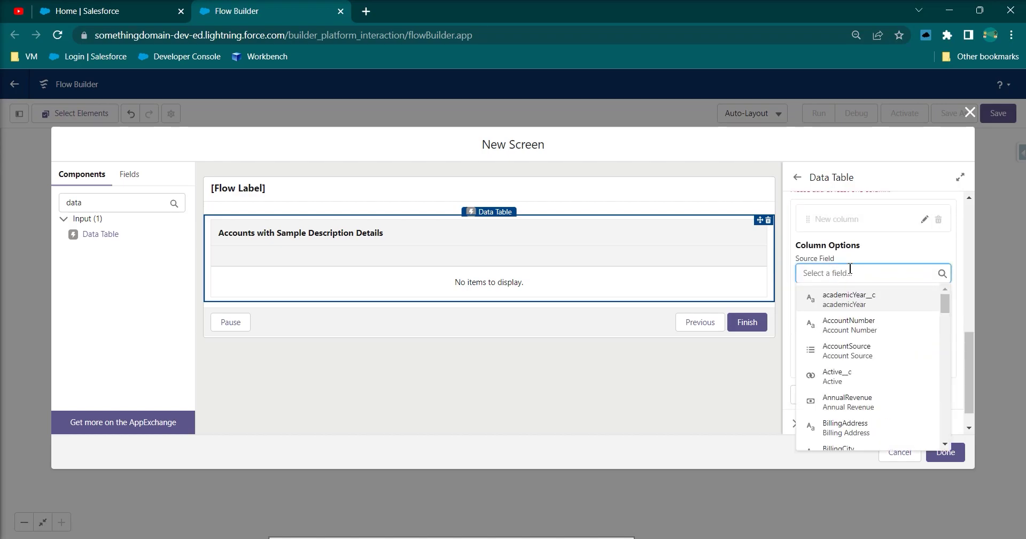
pyautogui.write('name')
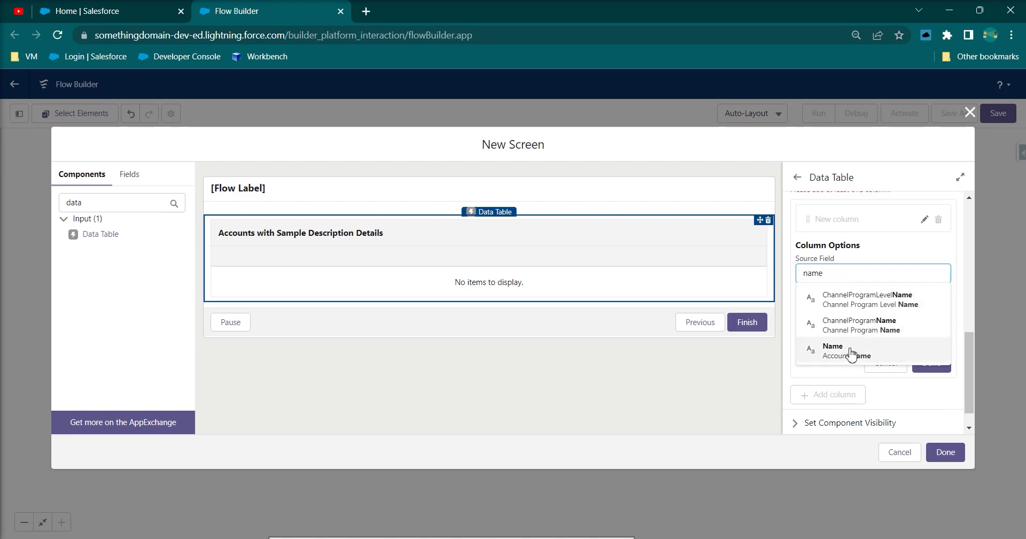
pyautogui.click(851, 354)
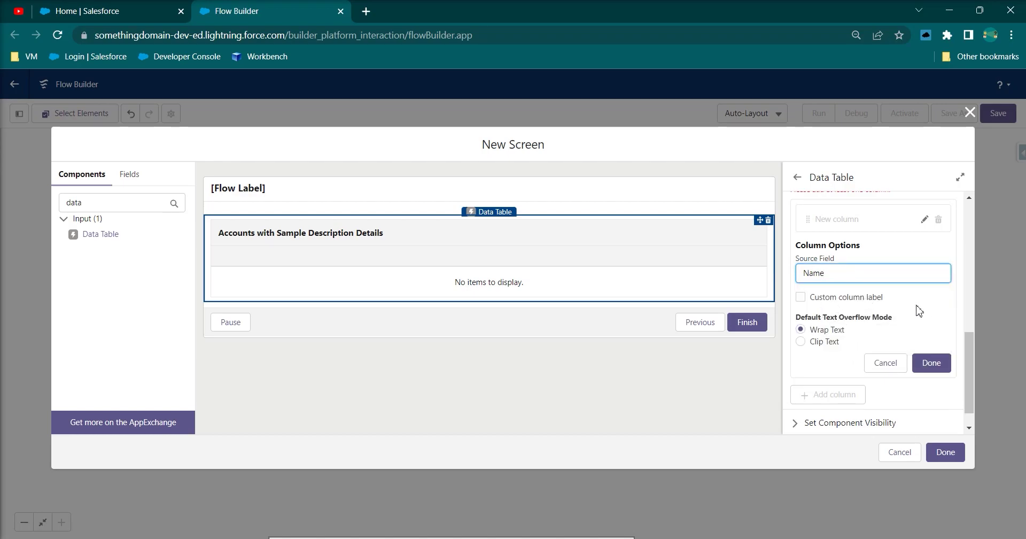
pyautogui.click(927, 363)
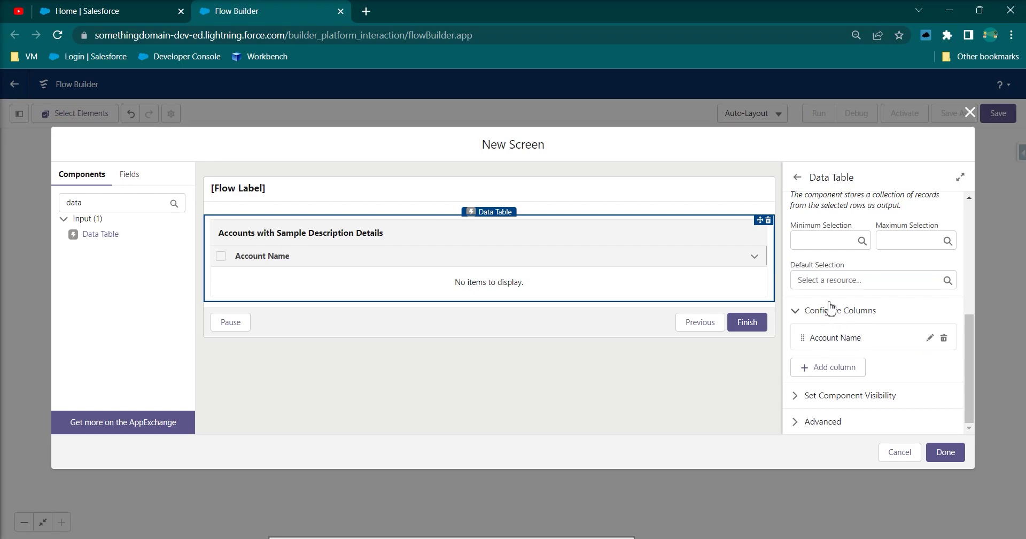
# Step: Add a second column to the data table with sampleDescription__c as its source field
pyautogui.click(843, 368)
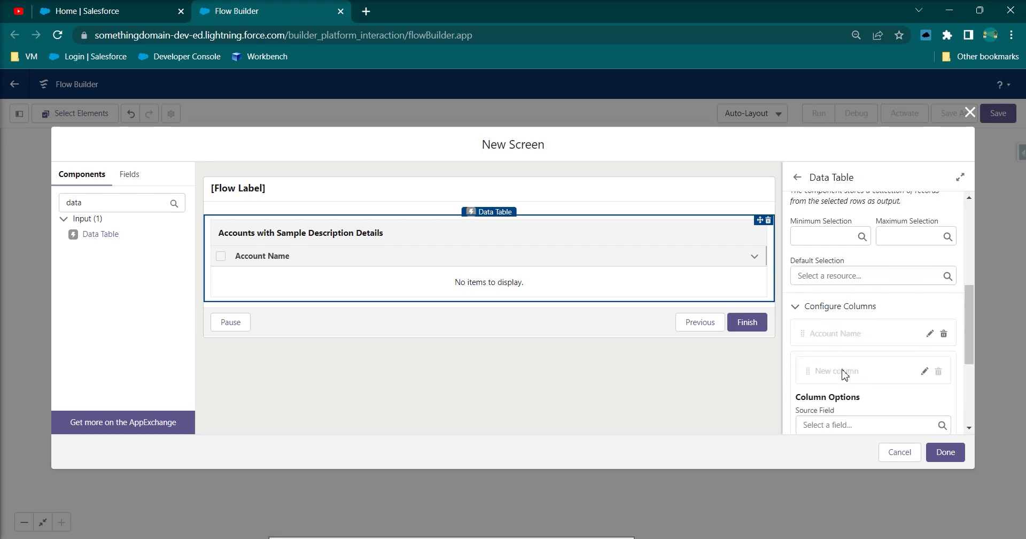
pyautogui.scroll(-2, 852, 361)
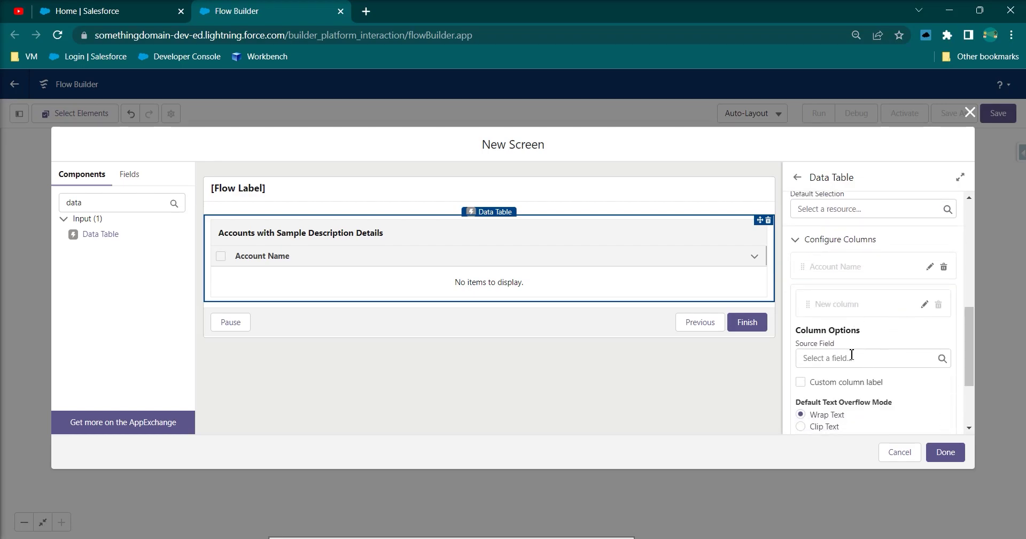
pyautogui.click(851, 357)
pyautogui.write('sample')
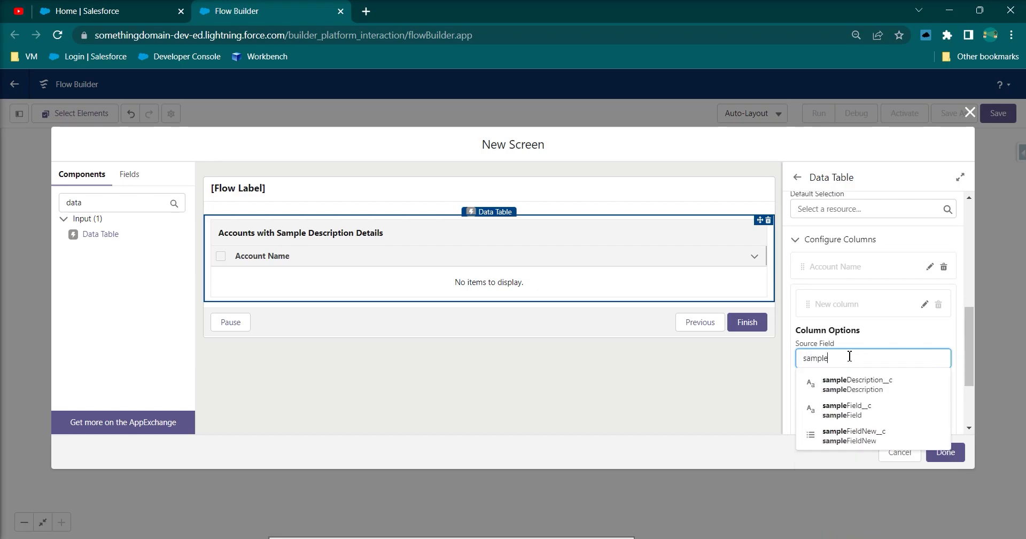
pyautogui.click(879, 388)
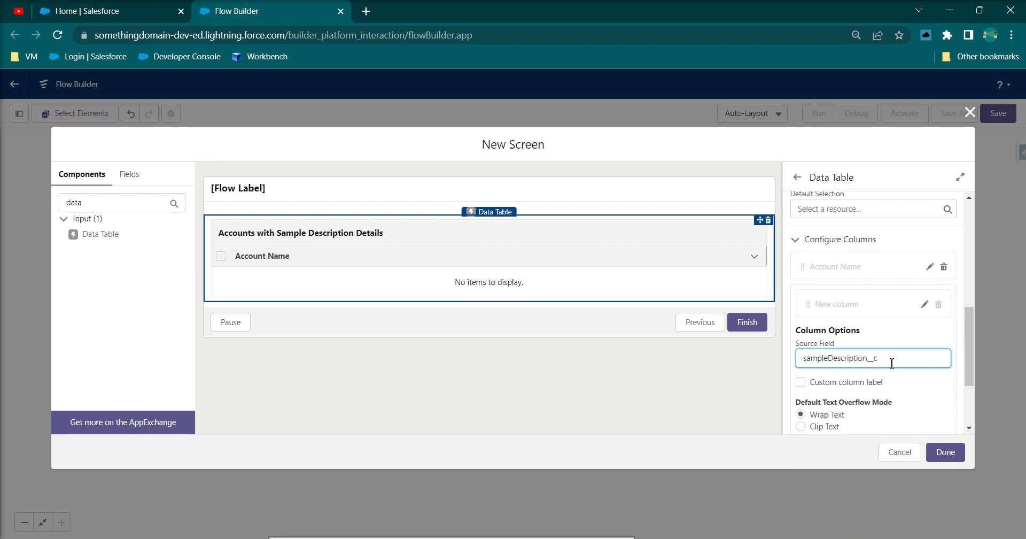
pyautogui.click(892, 340)
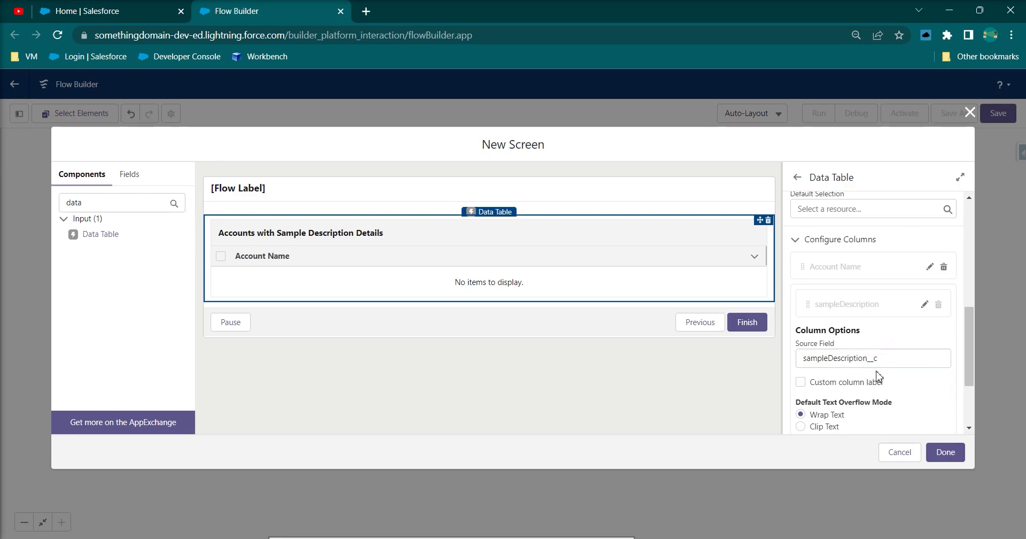
pyautogui.scroll(-2, 880, 377)
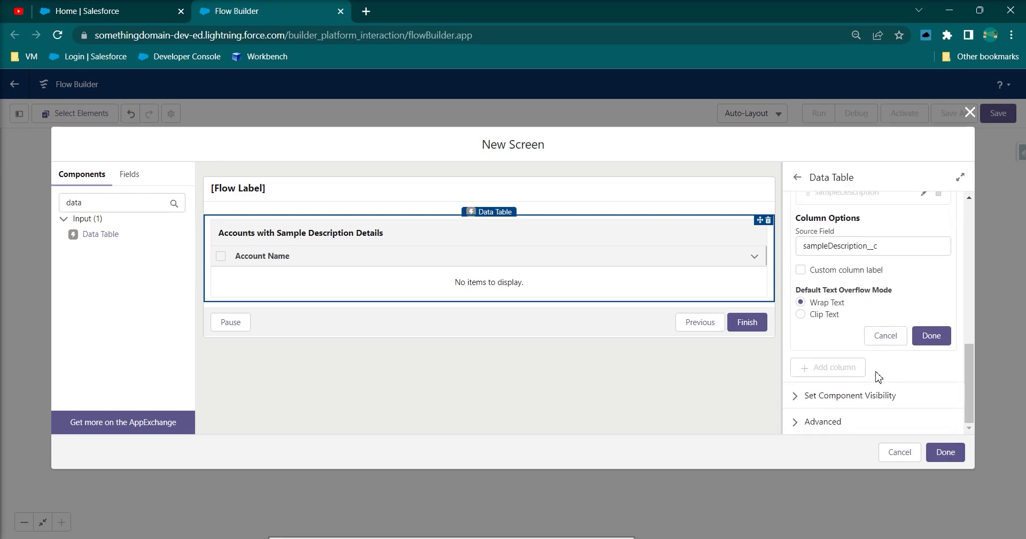
pyautogui.click(932, 336)
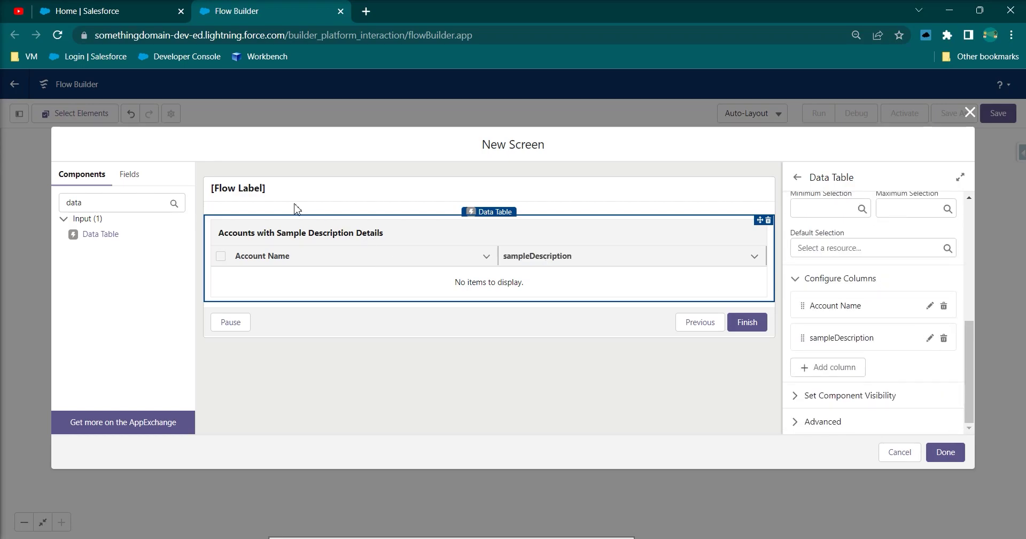
# Step: Label the screen "Accounts Datatable", accept the API name Accounts_Datatable, and finish the screen element
pyautogui.click(669, 202)
pyautogui.click(832, 219)
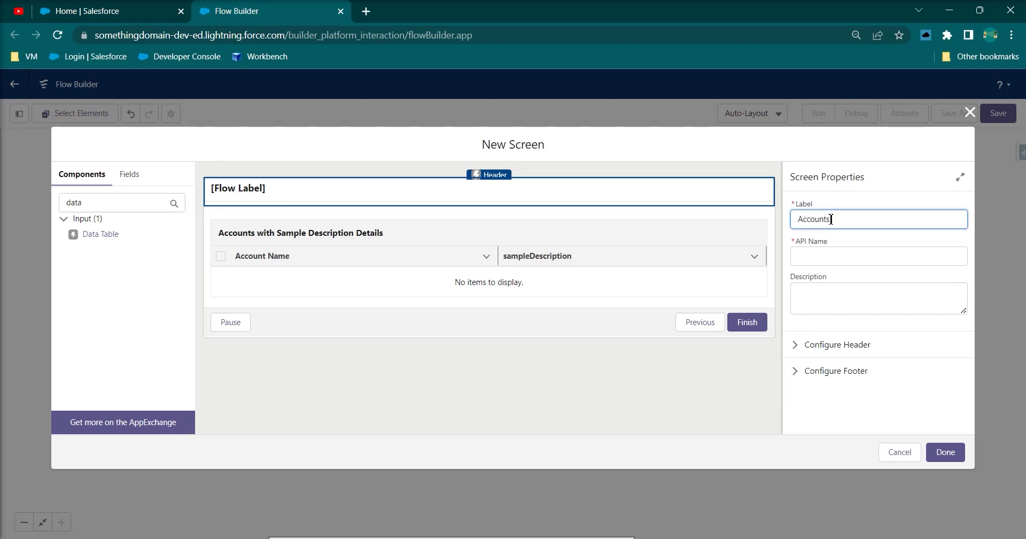
pyautogui.write('Accounts Datatable')
pyautogui.click(869, 235)
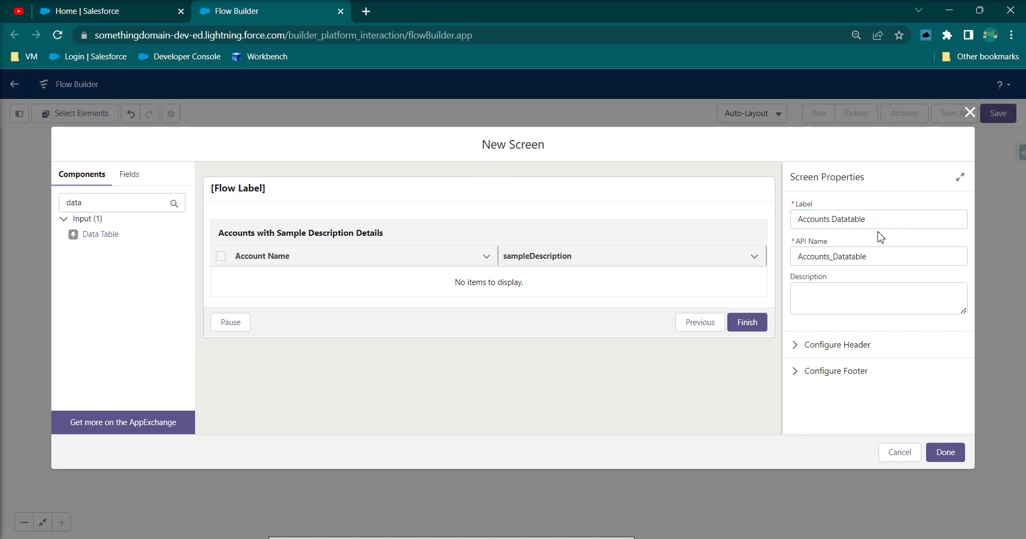
pyautogui.click(946, 452)
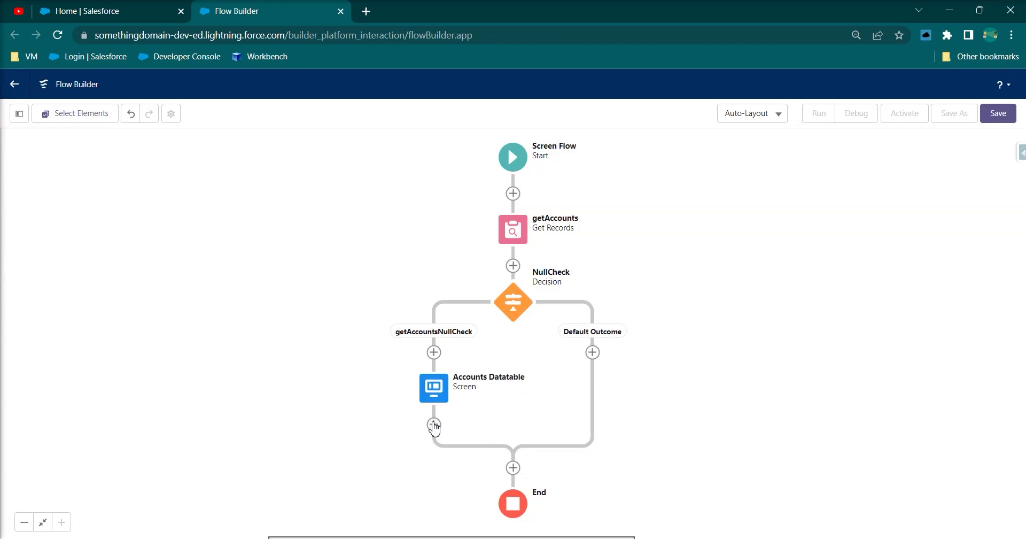
# Step: Add a Loop element directly after the Accounts Datatable screen
pyautogui.click(434, 425)
pyautogui.write('loc')
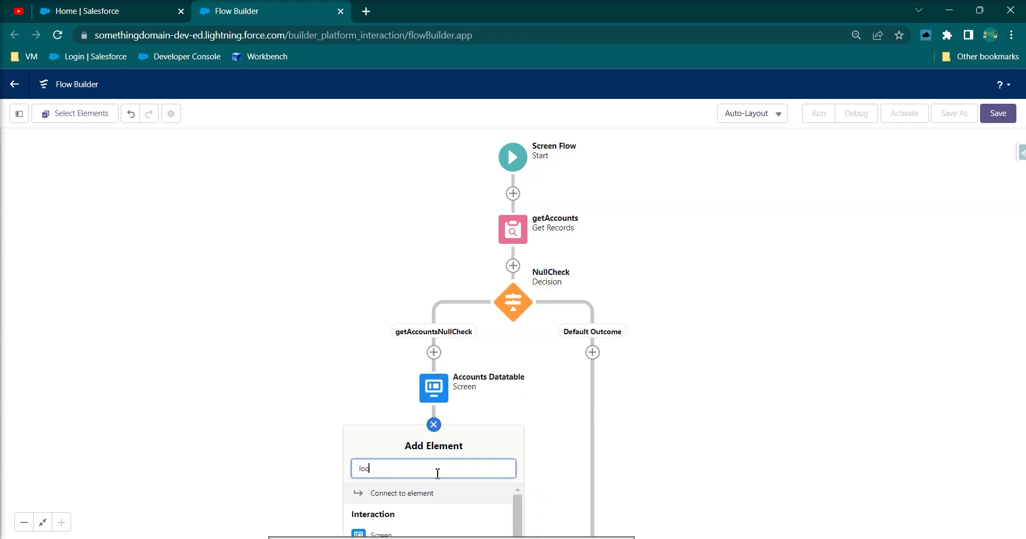
pyautogui.write('p')
pyautogui.click(421, 495)
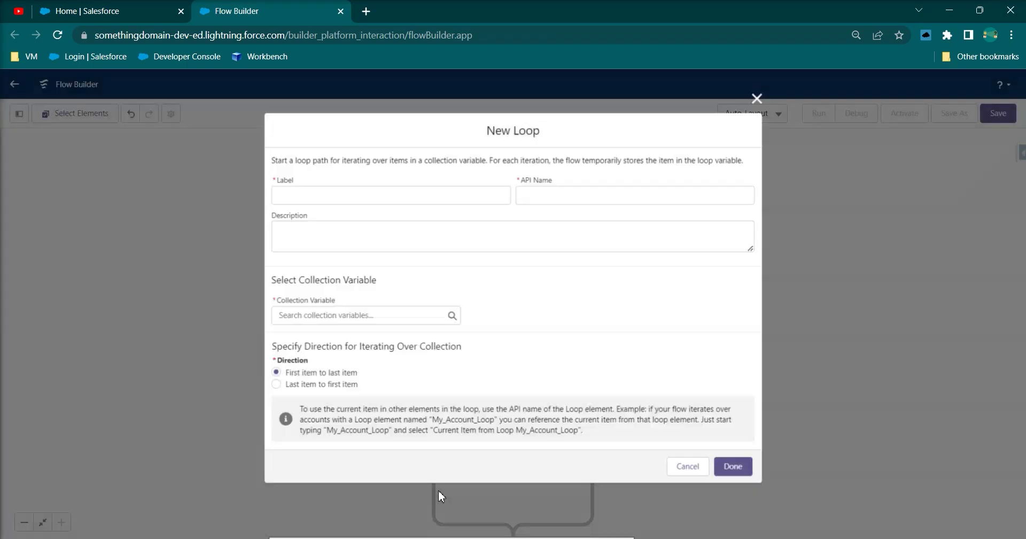
# Step: Name the loop accLoop and have it iterate over the getAccounts collection from first to last item
pyautogui.write('accLoop')
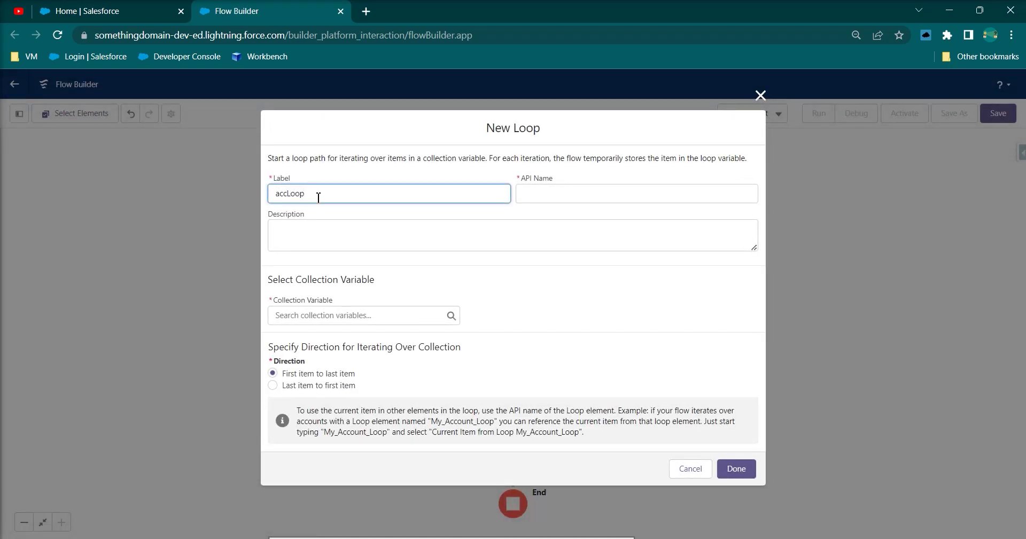
pyautogui.click(382, 314)
pyautogui.click(342, 377)
pyautogui.click(517, 339)
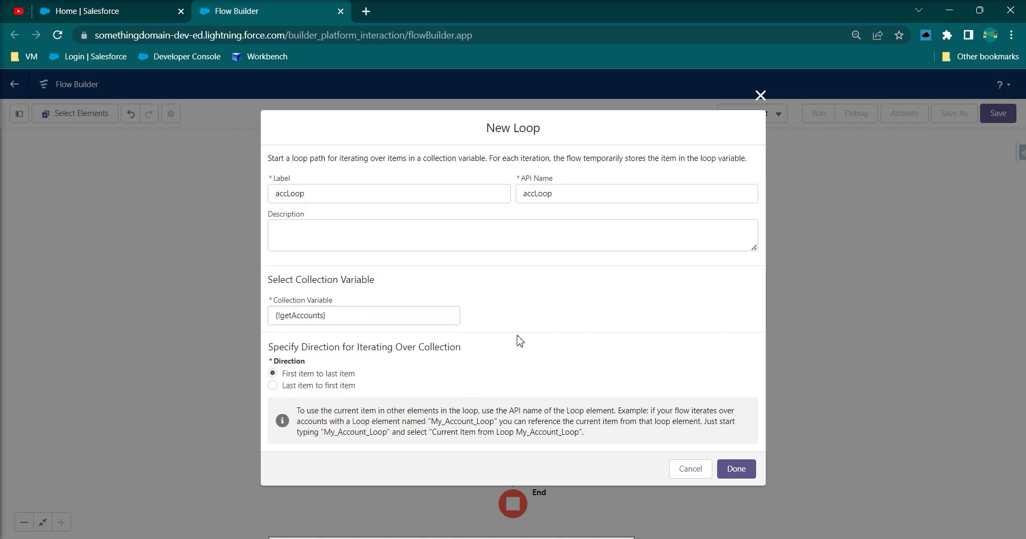
pyautogui.click(735, 468)
# Step: Add an Assignment element on the For Each path of accLoop and label it assignSampleDescription
pyautogui.scroll(-4, 769, 291)
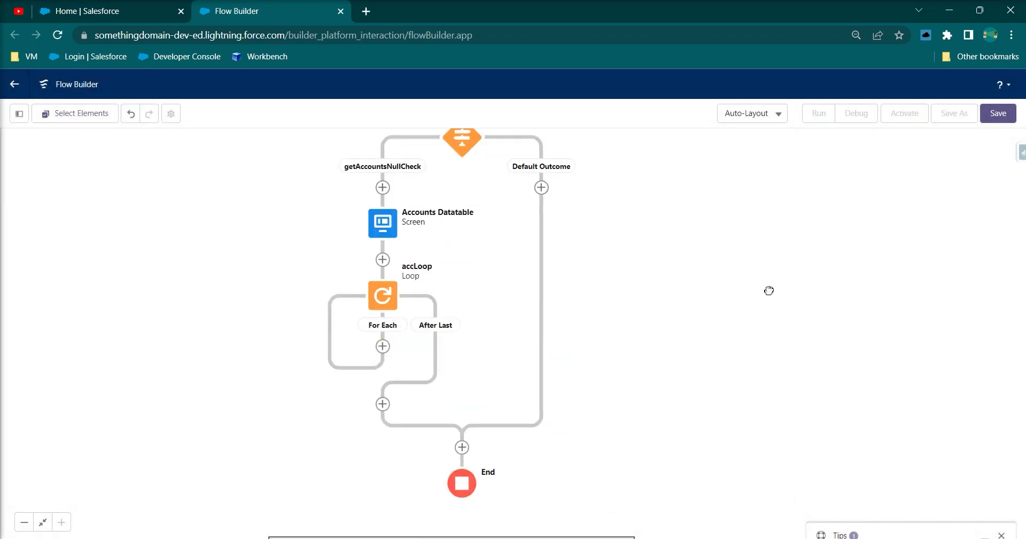
pyautogui.click(367, 303)
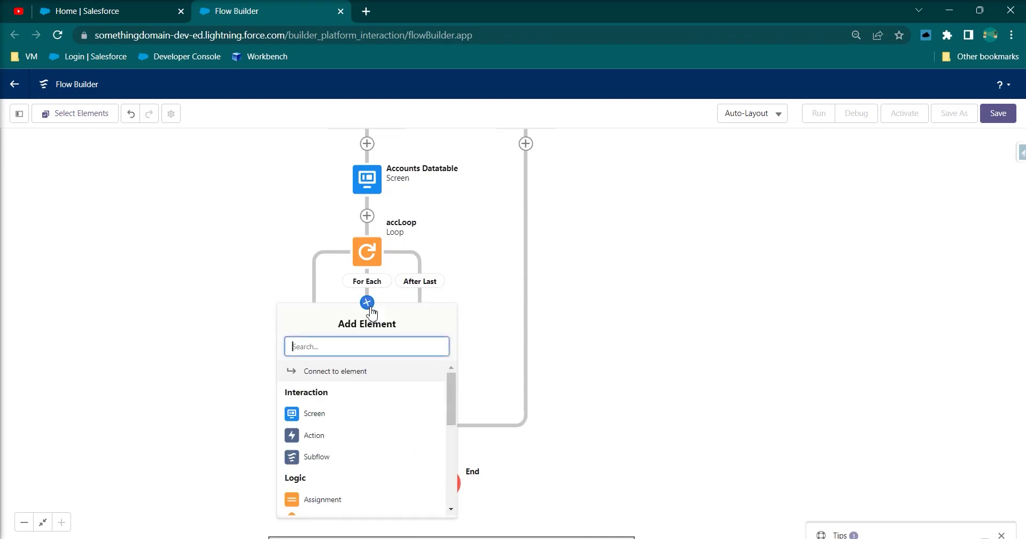
pyautogui.write('ass')
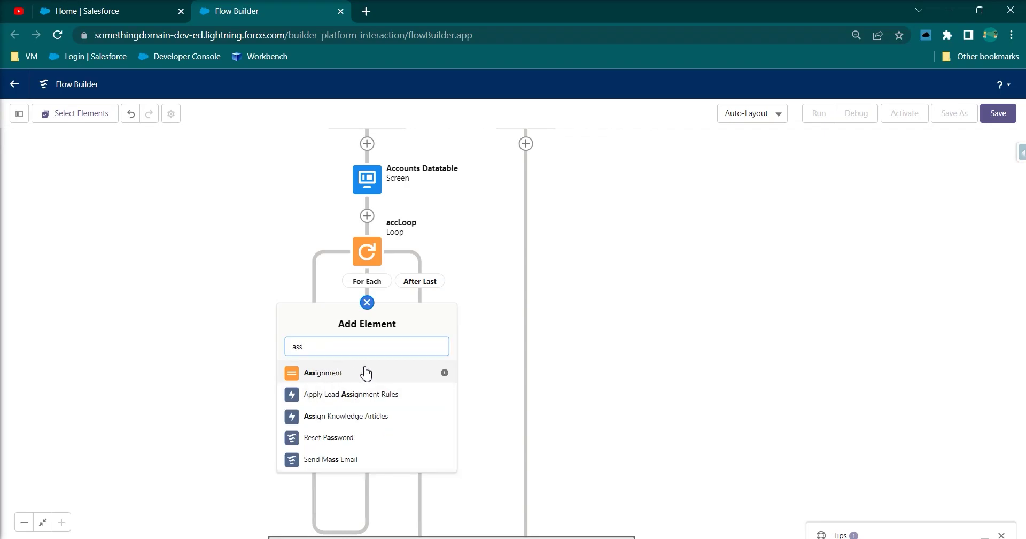
pyautogui.click(356, 373)
pyautogui.click(309, 231)
pyautogui.write('assignSampleDescription')
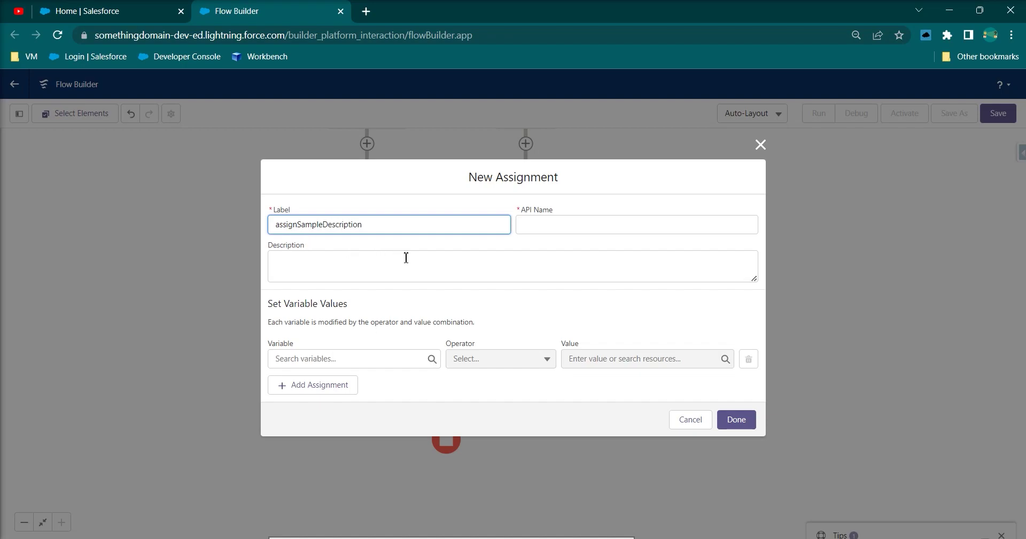
pyautogui.click(406, 258)
# Step: Assign the value "Sample" to the sampleDescription__c field of accLoop's current item using the Equals operator
pyautogui.click(332, 358)
pyautogui.click(354, 433)
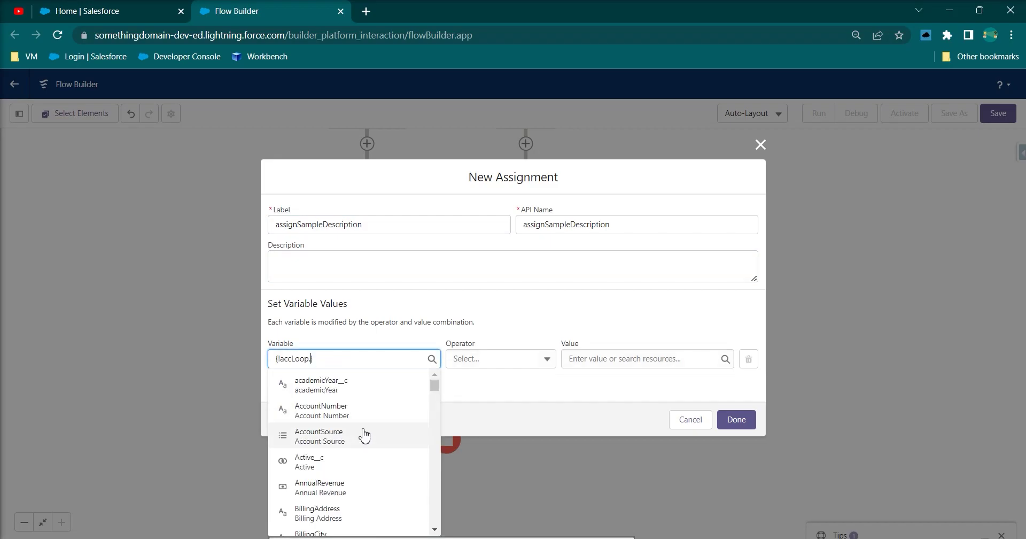
pyautogui.write('sample')
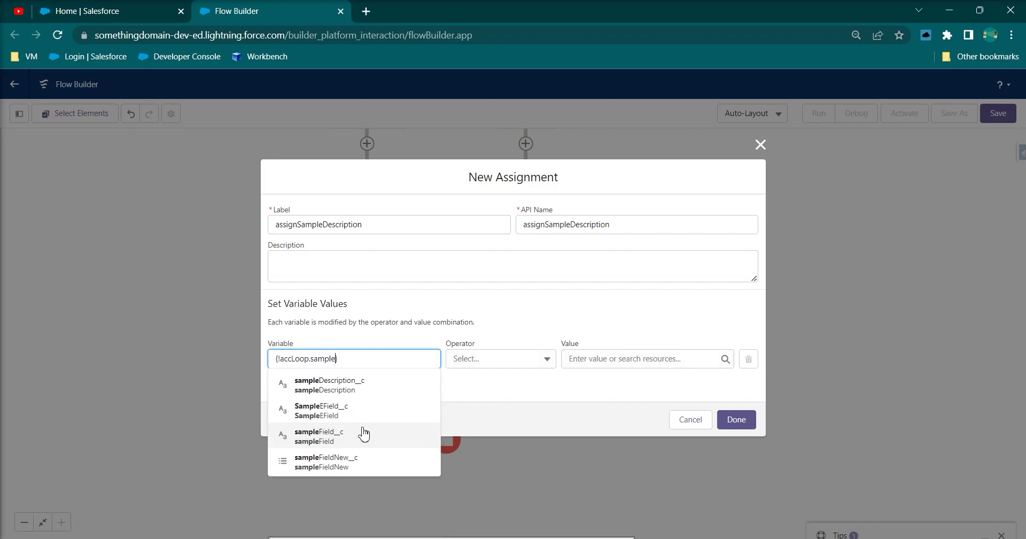
pyautogui.click(379, 386)
pyautogui.click(603, 358)
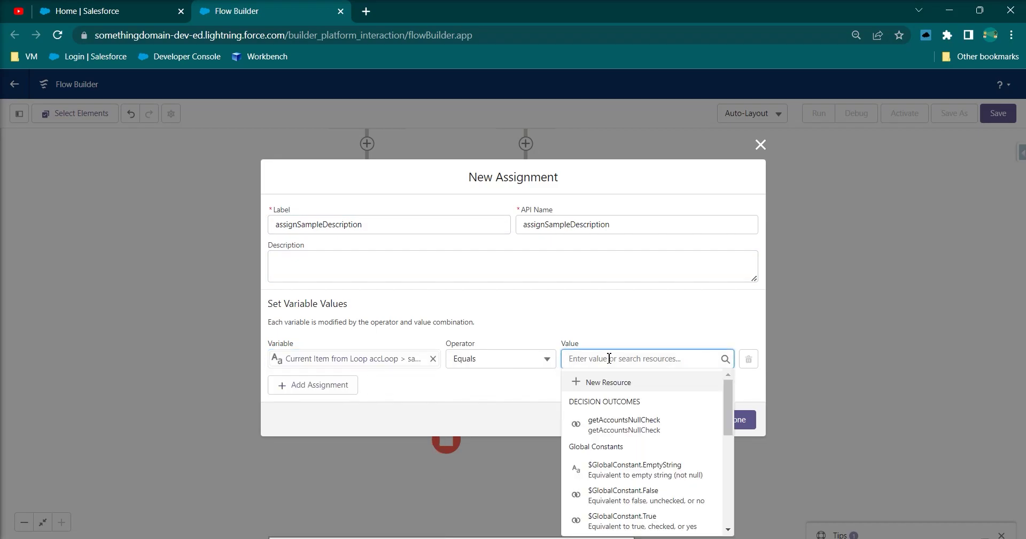
pyautogui.write('Sample')
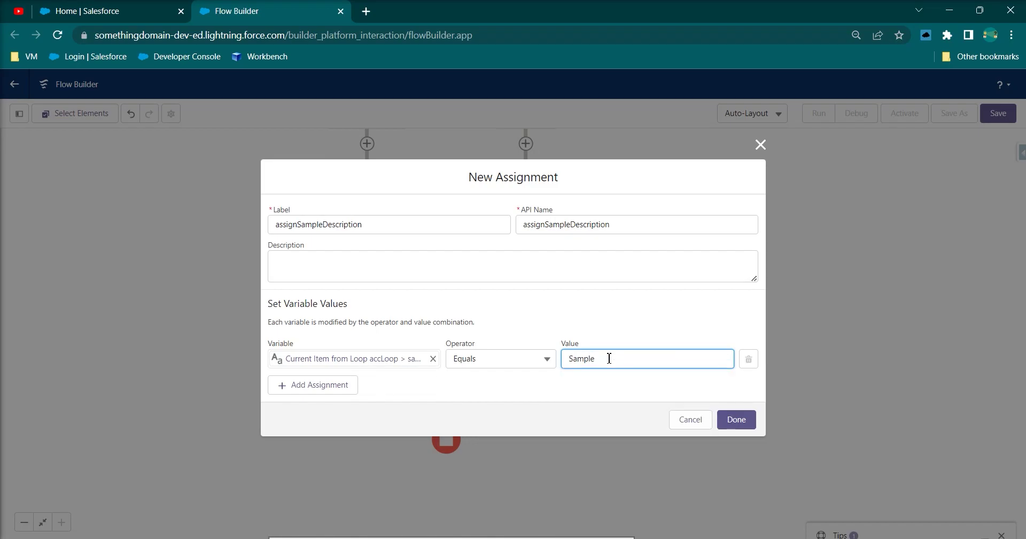
# Step: Add a second assignment row and create a new variable resource for it with the API name accounts
pyautogui.click(342, 386)
pyautogui.click(342, 376)
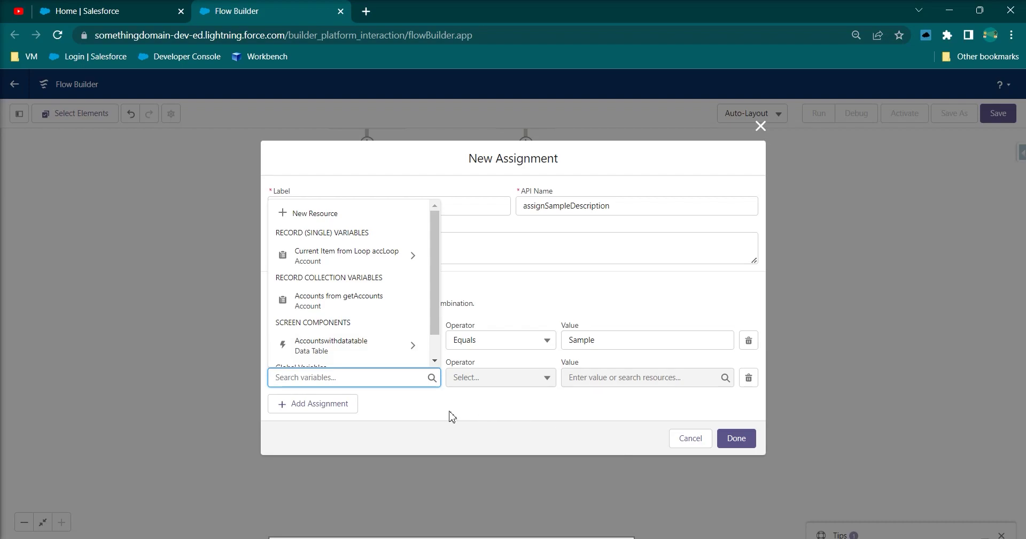
pyautogui.click(340, 214)
pyautogui.click(326, 258)
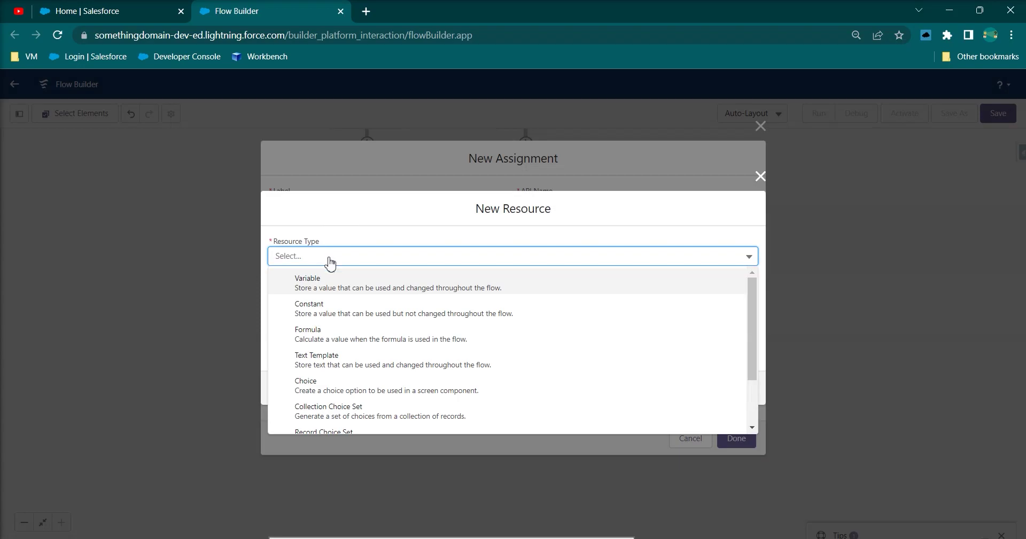
pyautogui.click(340, 287)
pyautogui.click(307, 286)
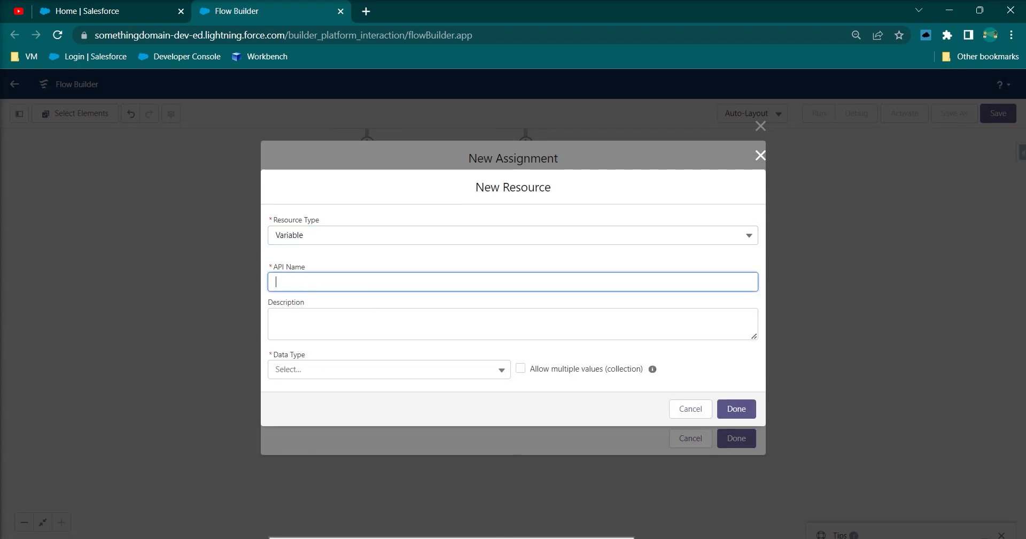
pyautogui.write('acc')
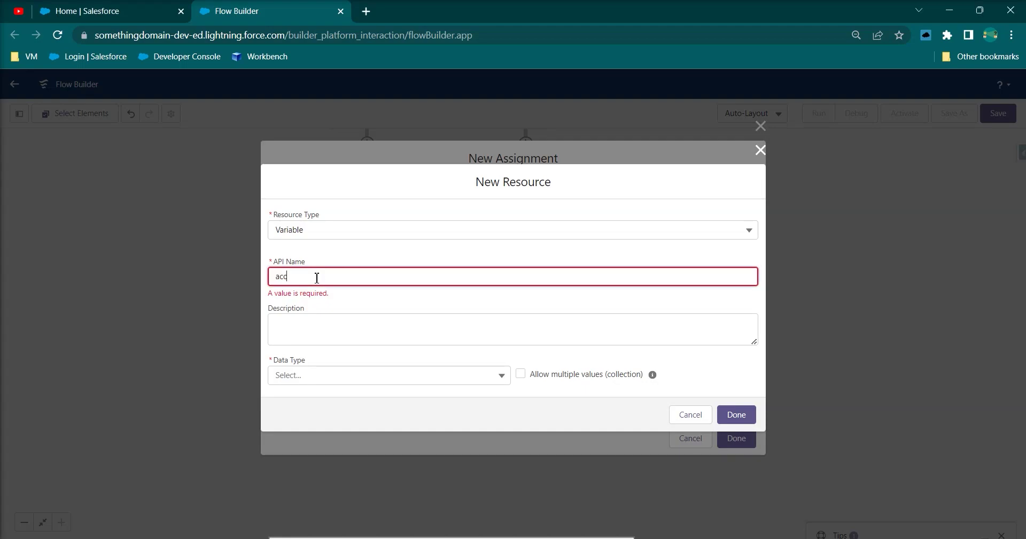
pyautogui.click(357, 346)
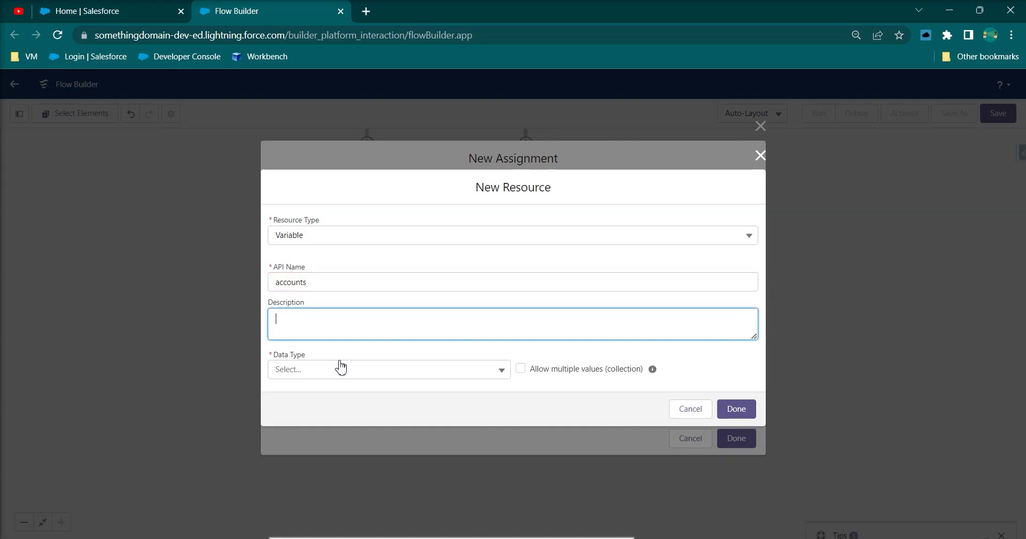
# Step: Define the accounts variable as a Record collection of the Account object that allows multiple values
pyautogui.click(339, 365)
pyautogui.click(335, 225)
pyautogui.click(521, 333)
pyautogui.click(403, 370)
pyautogui.write('acc')
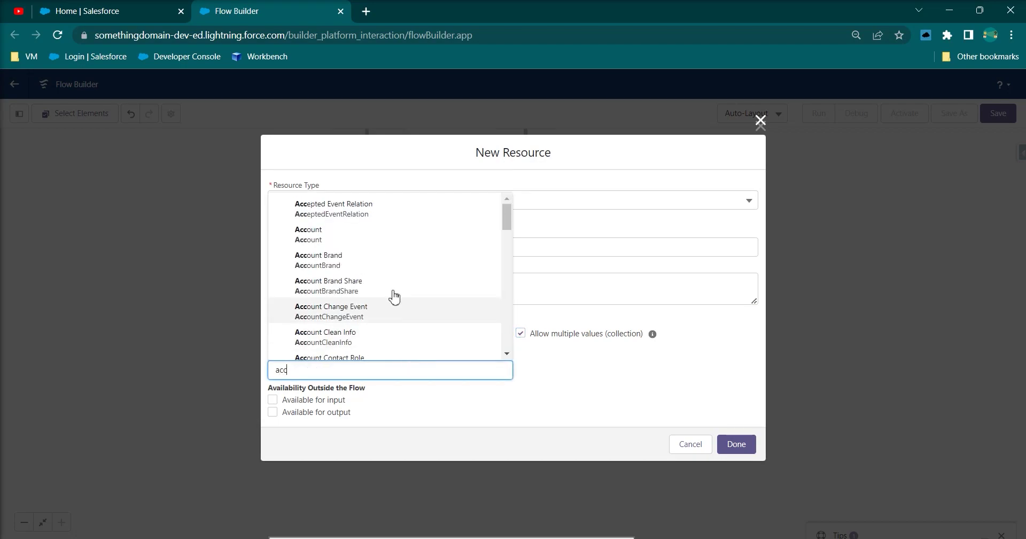
pyautogui.click(354, 237)
pyautogui.click(737, 444)
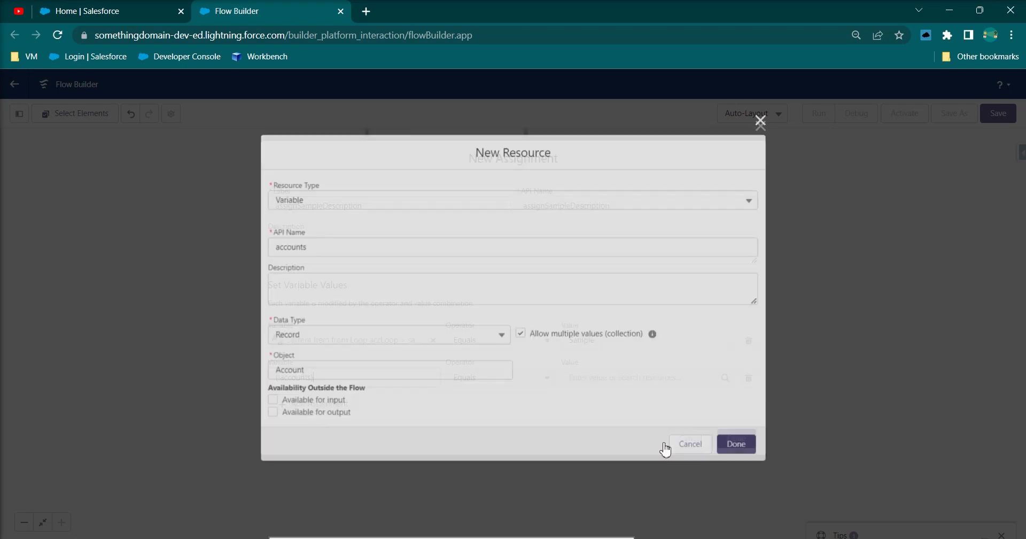
# Step: Have the second assignment add the current item from accLoop to the accounts collection, and finish the assignment element
pyautogui.click(508, 377)
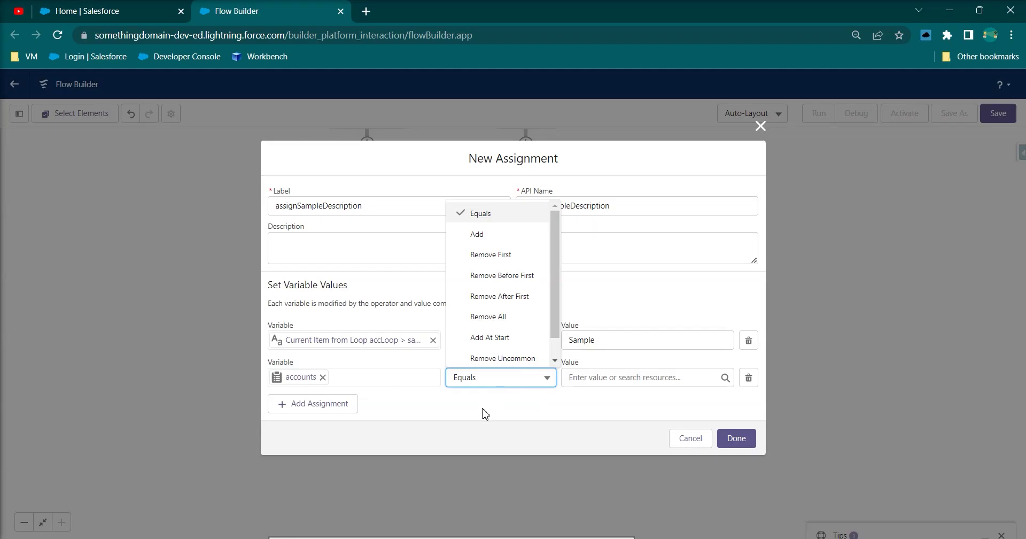
pyautogui.click(483, 236)
pyautogui.click(610, 378)
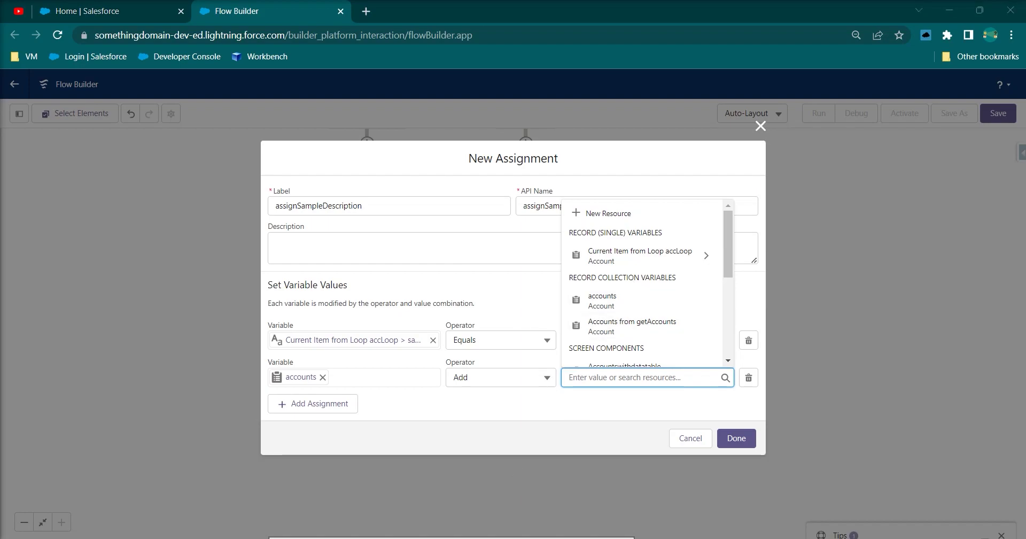
pyautogui.click(694, 424)
pyautogui.click(631, 380)
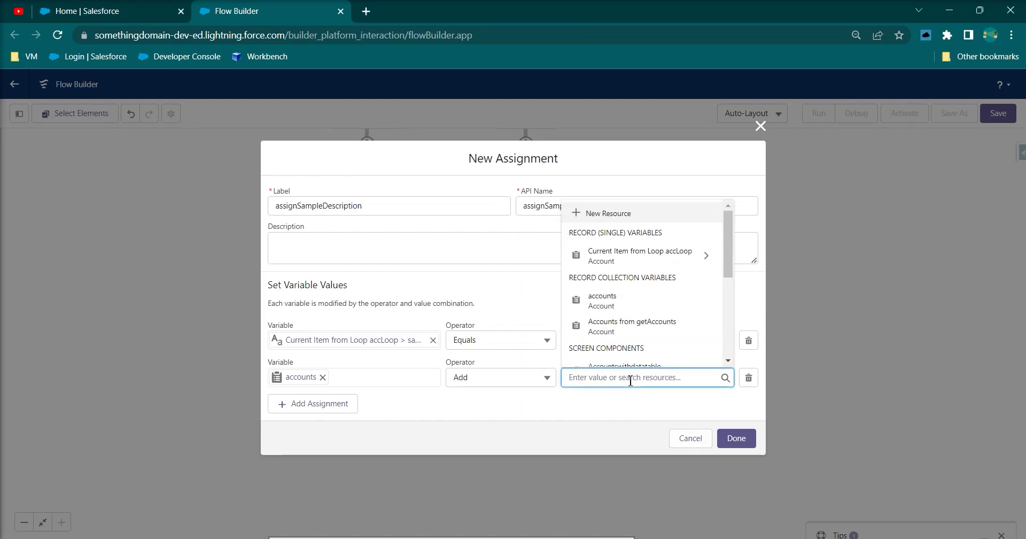
pyautogui.click(642, 256)
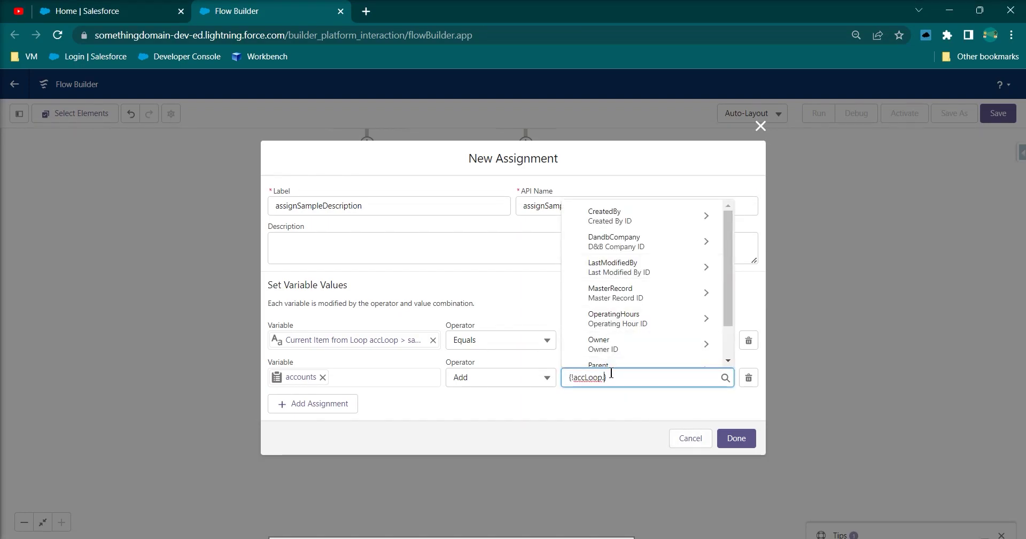
pyautogui.press('BackSpace')
pyautogui.click(587, 396)
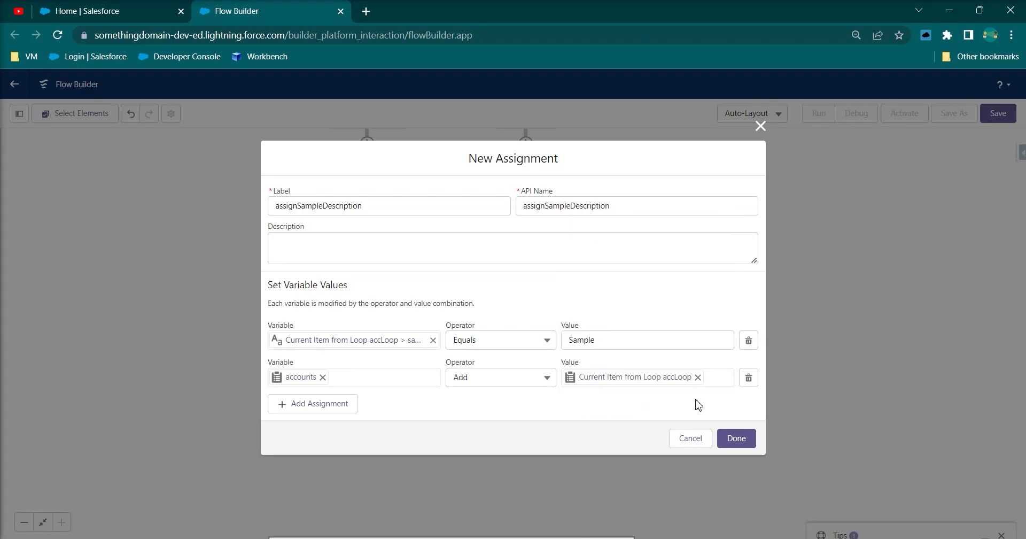
pyautogui.click(741, 442)
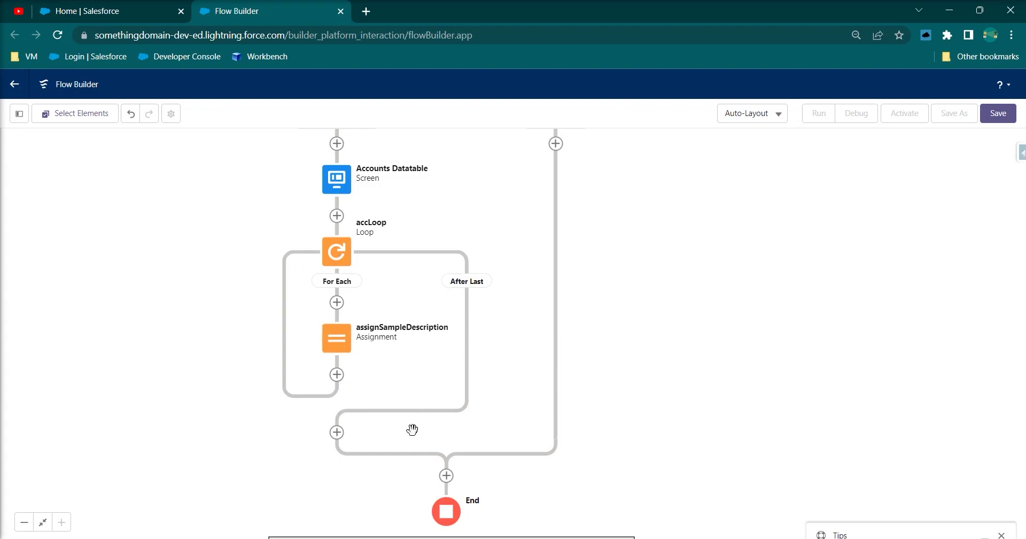
# Step: Add an Update Records element on the After Last path of accLoop and label it updateAccounts
pyautogui.click(336, 432)
pyautogui.write('update')
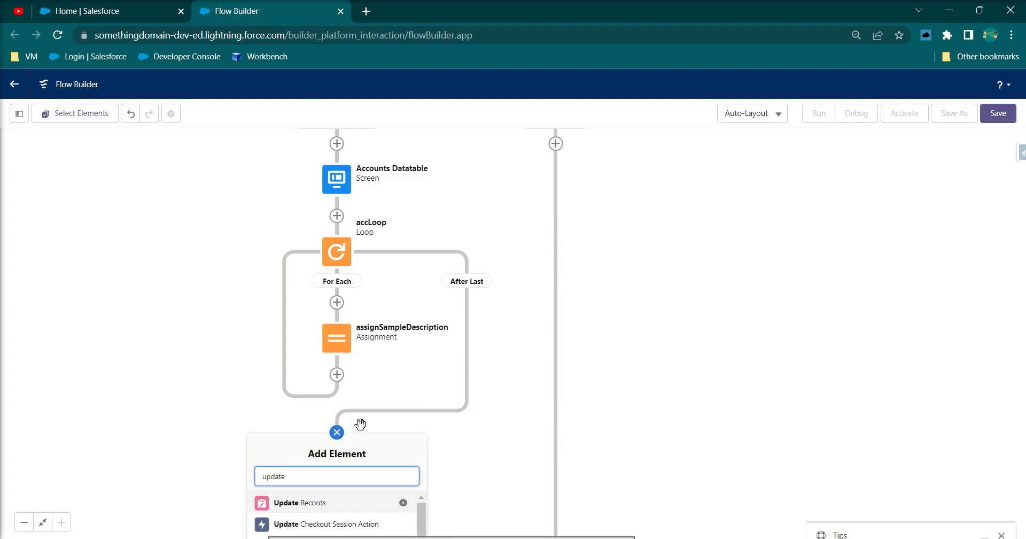
pyautogui.click(287, 503)
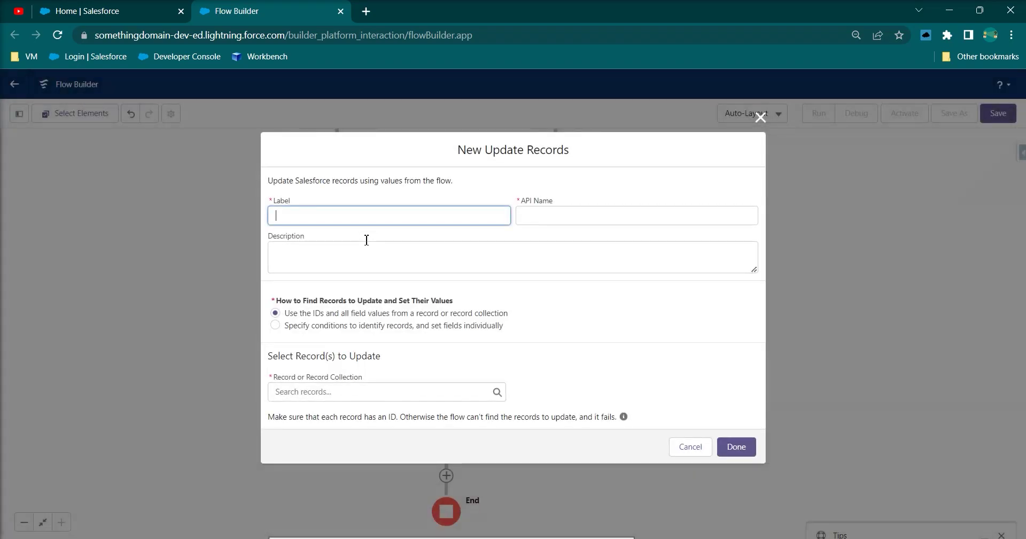
pyautogui.write('updateAccounts')
pyautogui.click(420, 203)
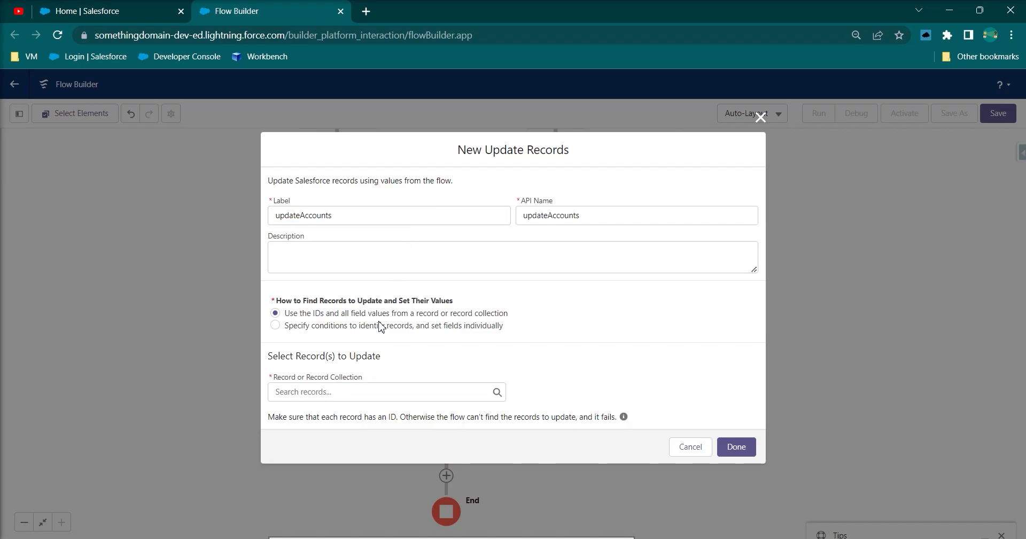
# Step: Choose the accounts record collection as the records to update in updateAccounts and finish the element
pyautogui.click(309, 396)
pyautogui.click(344, 391)
pyautogui.click(556, 381)
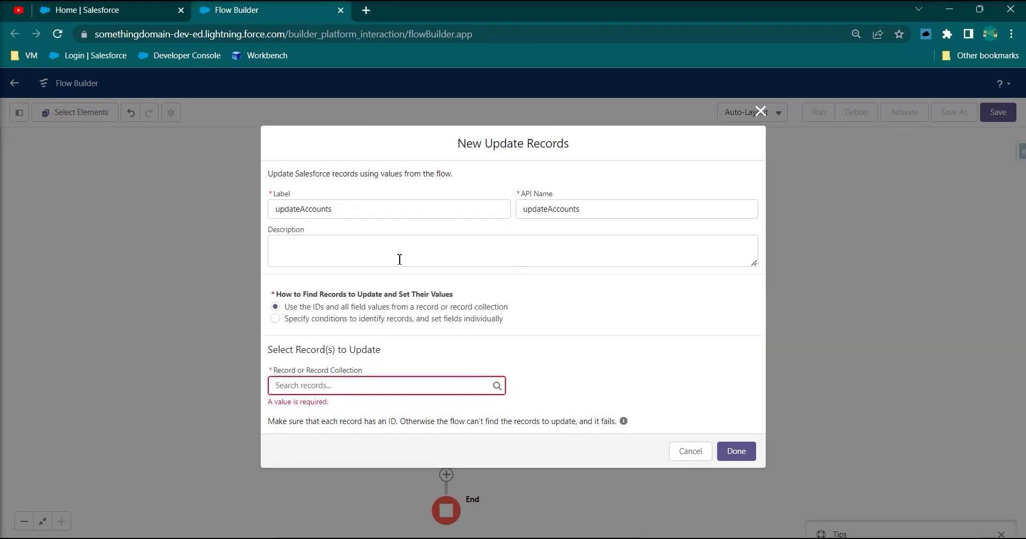
pyautogui.click(326, 386)
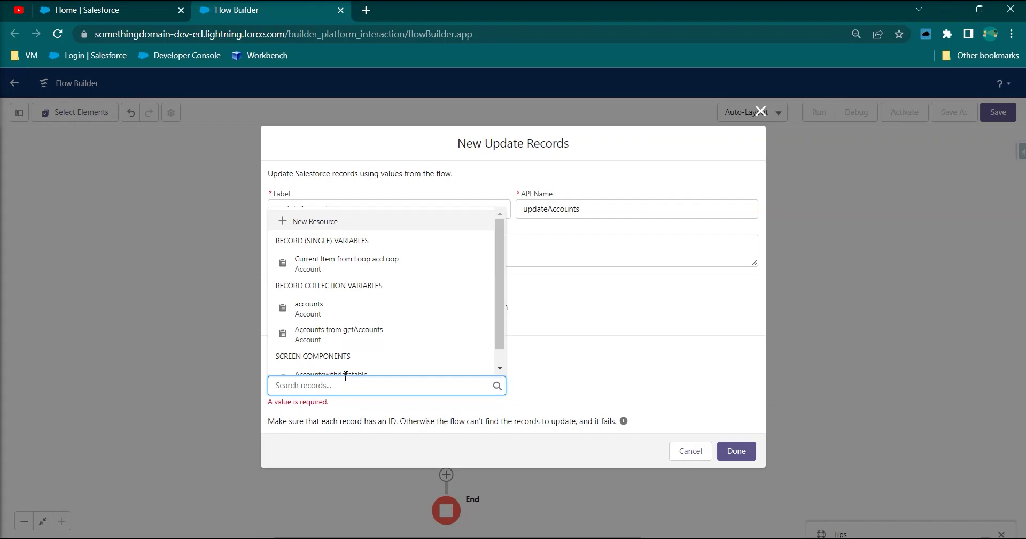
pyautogui.click(316, 309)
pyautogui.click(725, 444)
# Step: Add a Screen element on the Default Outcome path of the NullCheck decision and label it No Records
pyautogui.moveTo(649, 394); pyautogui.dragTo(632, 412)
pyautogui.moveTo(678, 342); pyautogui.dragTo(691, 421)
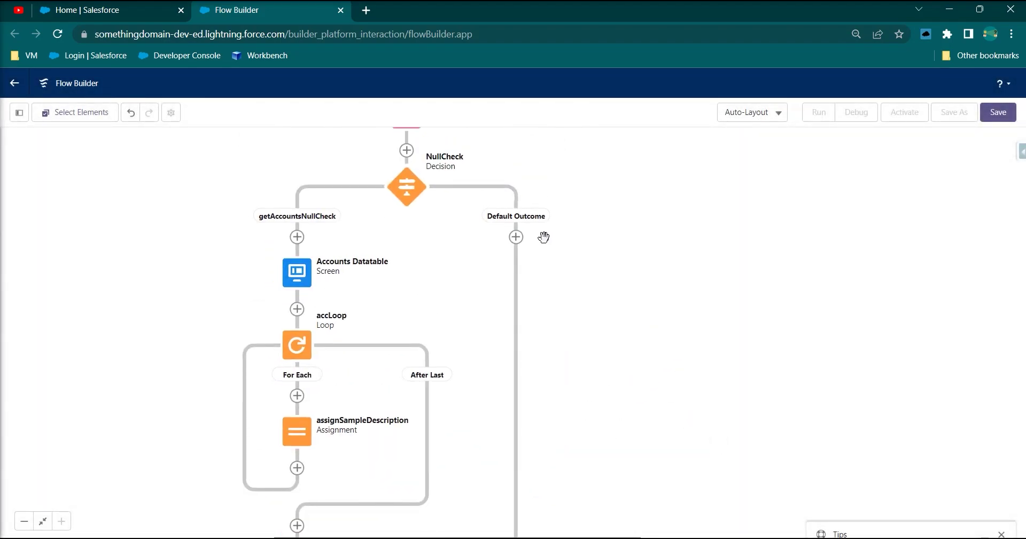
pyautogui.click(517, 237)
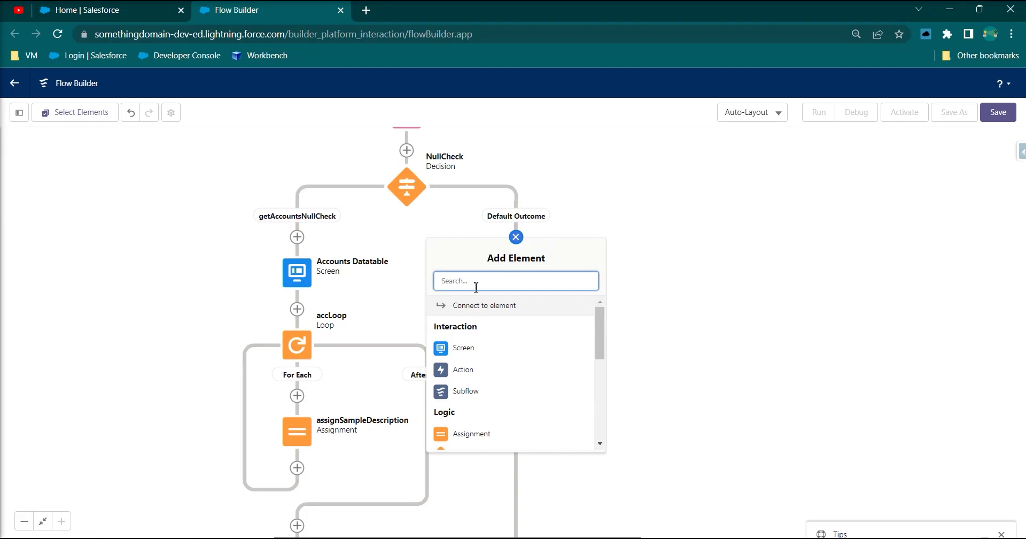
pyautogui.click(477, 350)
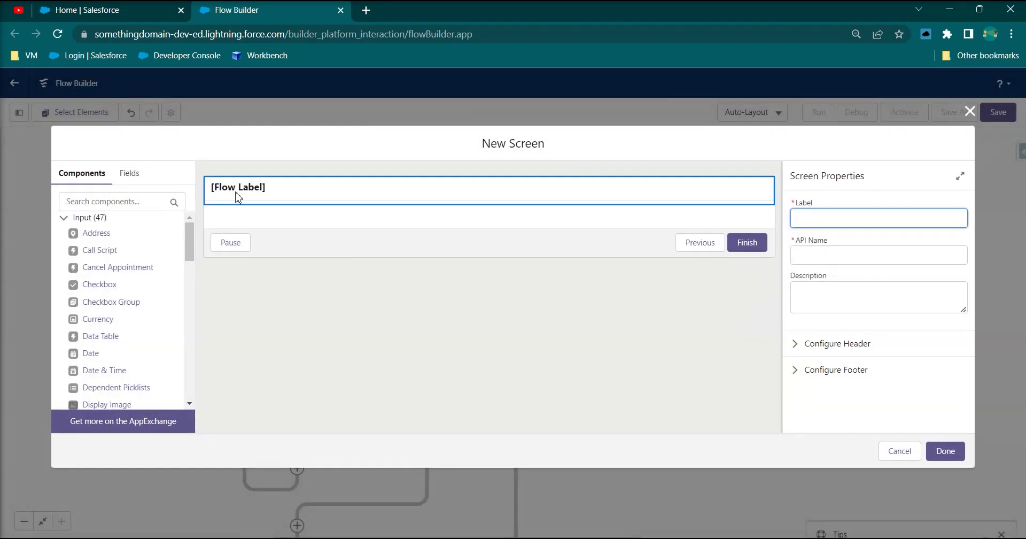
pyautogui.click(313, 198)
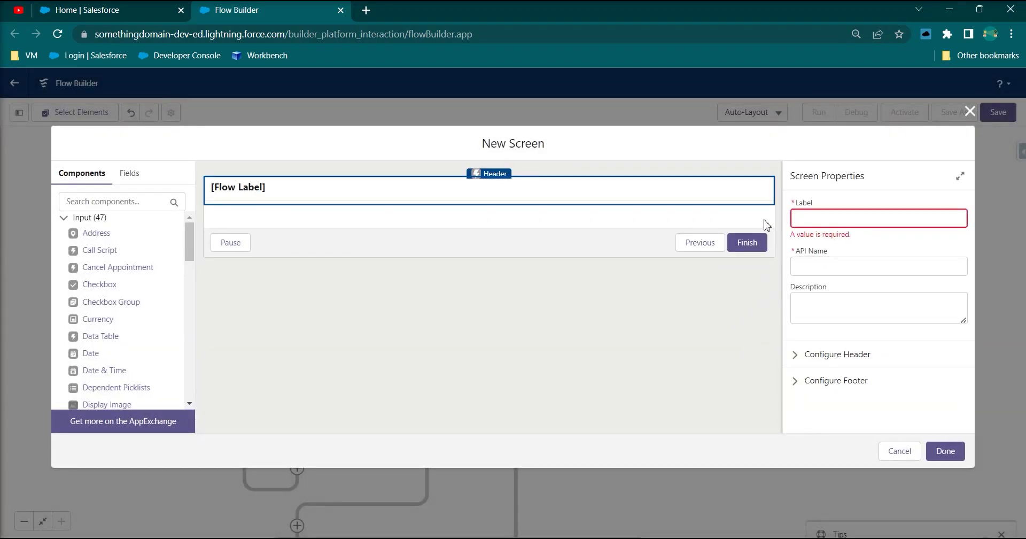
pyautogui.click(807, 225)
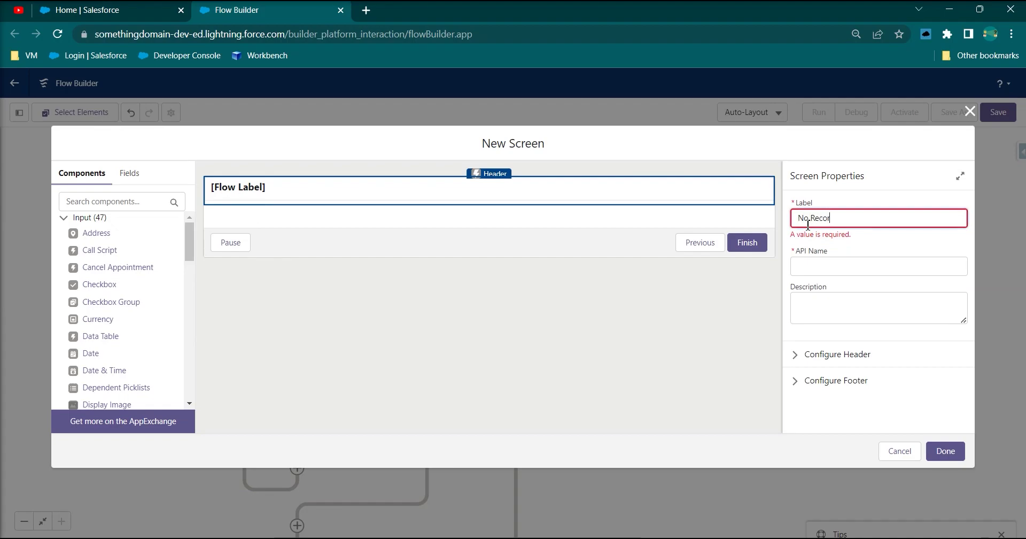
pyautogui.click(264, 221)
# Step: Place a Display Text component on the No Records screen with the text "No records returned!"
pyautogui.click(99, 202)
pyautogui.write('displa')
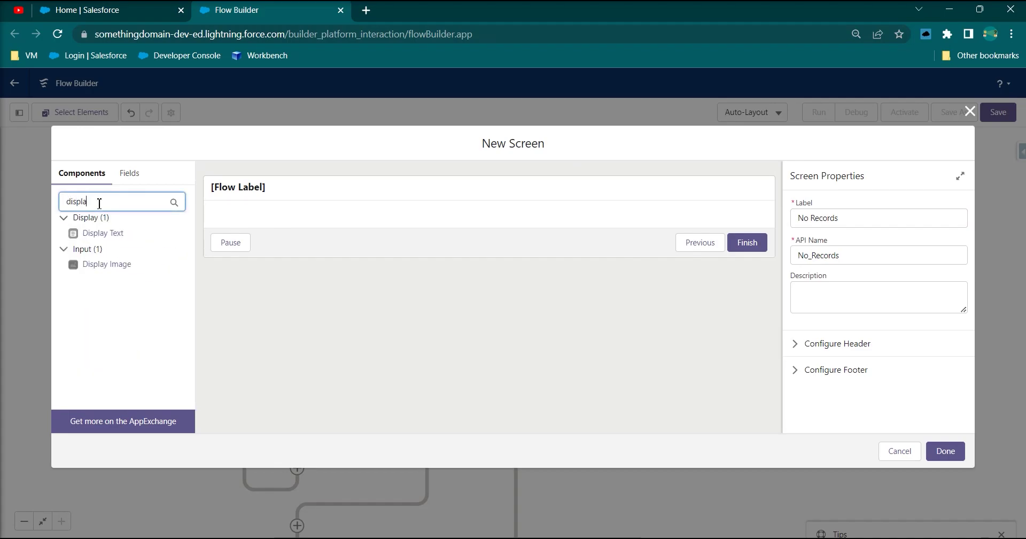
pyautogui.moveTo(102, 233); pyautogui.dragTo(344, 222)
pyautogui.click(845, 302)
pyautogui.write('No ret')
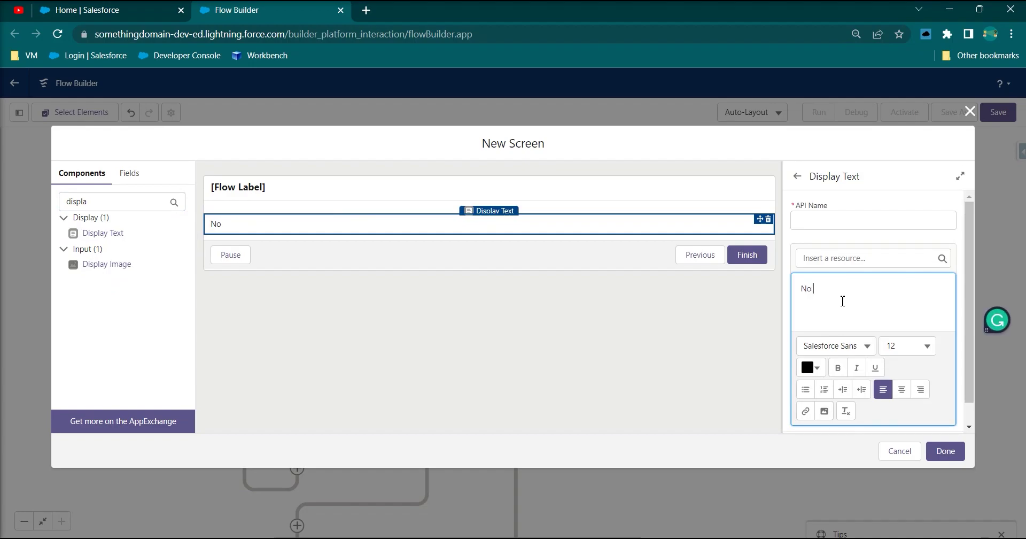
pyautogui.press('BackSpace')
pyautogui.press('BackSpace')
pyautogui.press('BackSpace')
pyautogui.write('cords returned!')
# Step: Format the whole "No records returned!" text in bold and red, colour #CD2E2E
pyautogui.hotkey('ctrl', 'a')
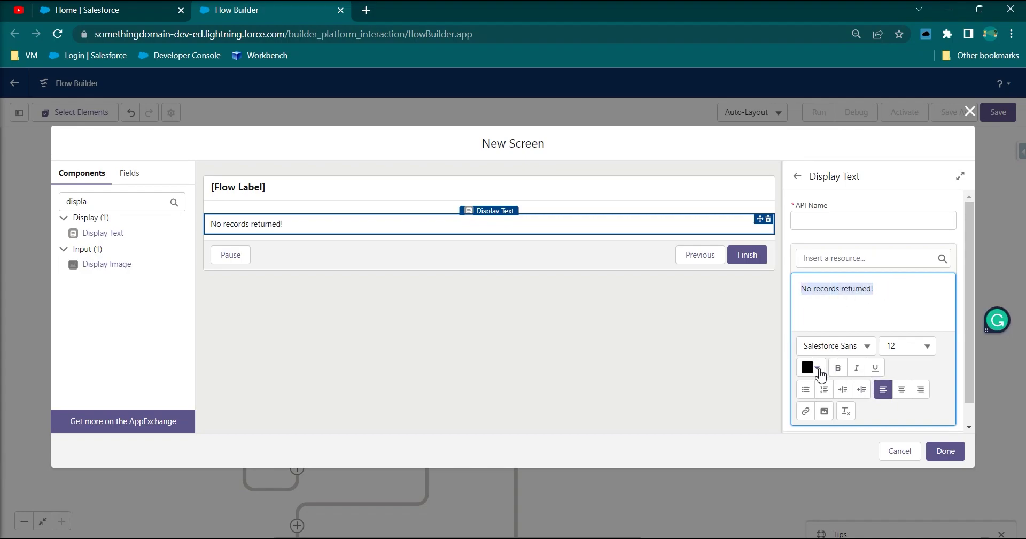
pyautogui.click(817, 368)
pyautogui.click(897, 394)
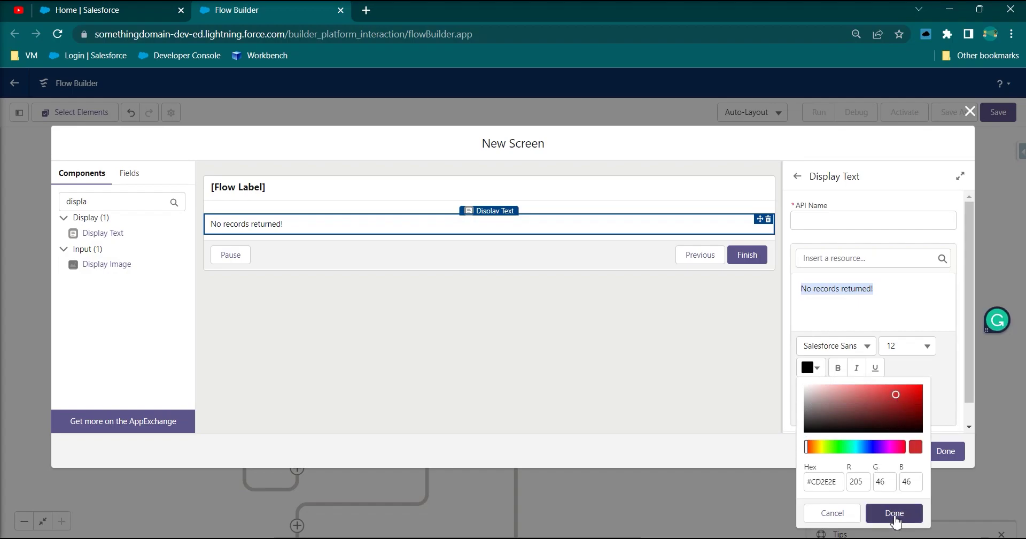
pyautogui.click(896, 513)
pyautogui.click(838, 368)
pyautogui.click(879, 272)
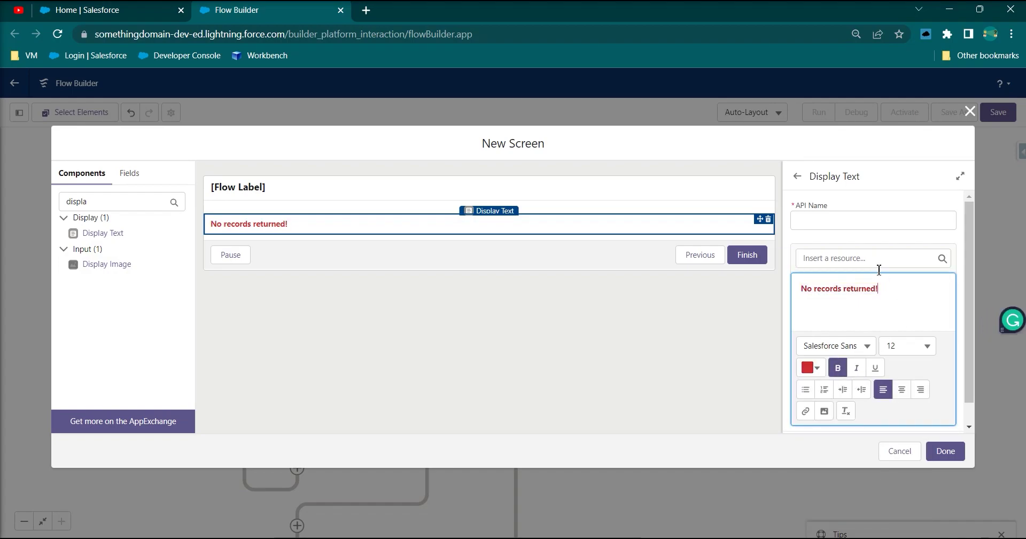
# Step: Give the display text component the API name noRecords and finish the No Records screen
pyautogui.click(823, 224)
pyautogui.write('noRecords')
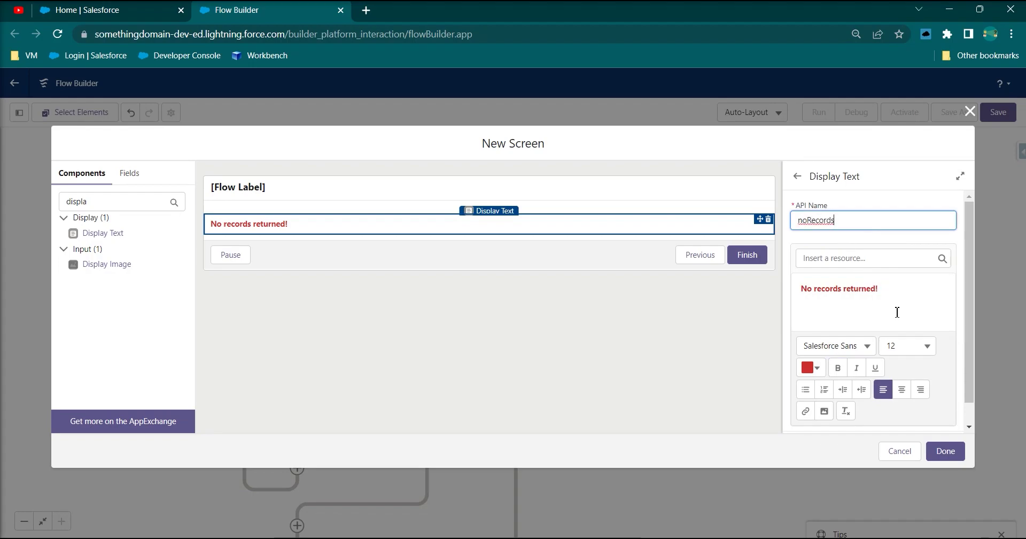
pyautogui.click(897, 313)
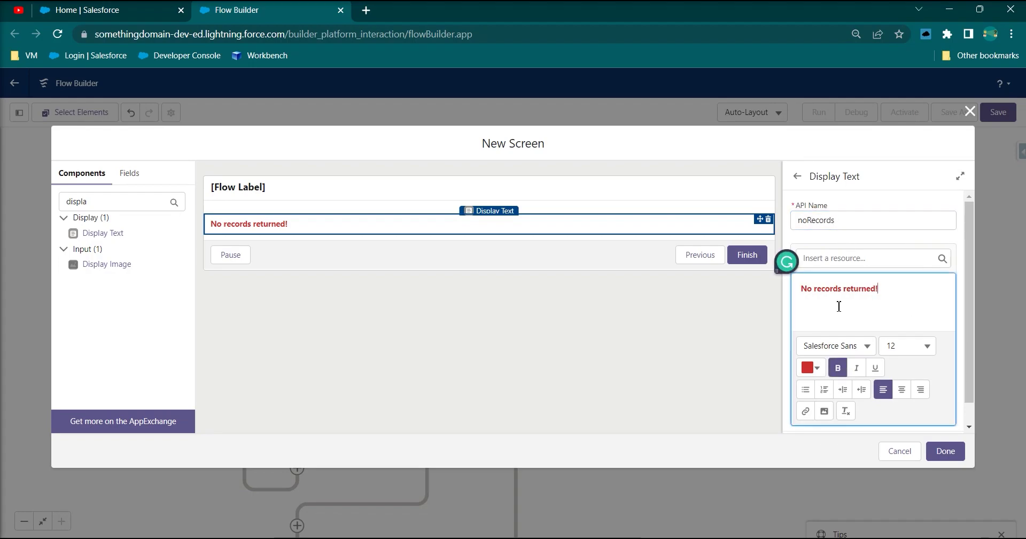
pyautogui.click(412, 195)
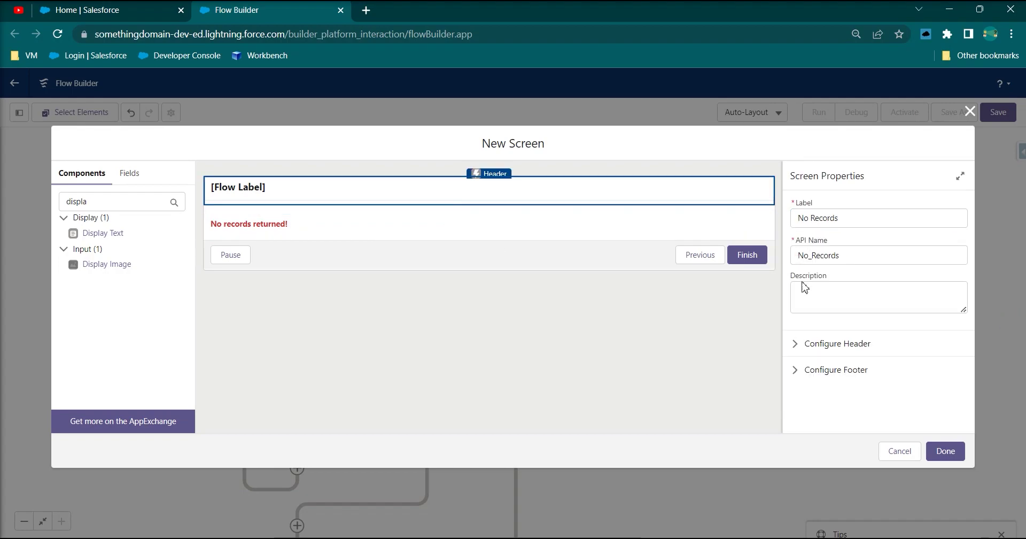
pyautogui.click(815, 348)
pyautogui.click(797, 364)
pyautogui.click(944, 450)
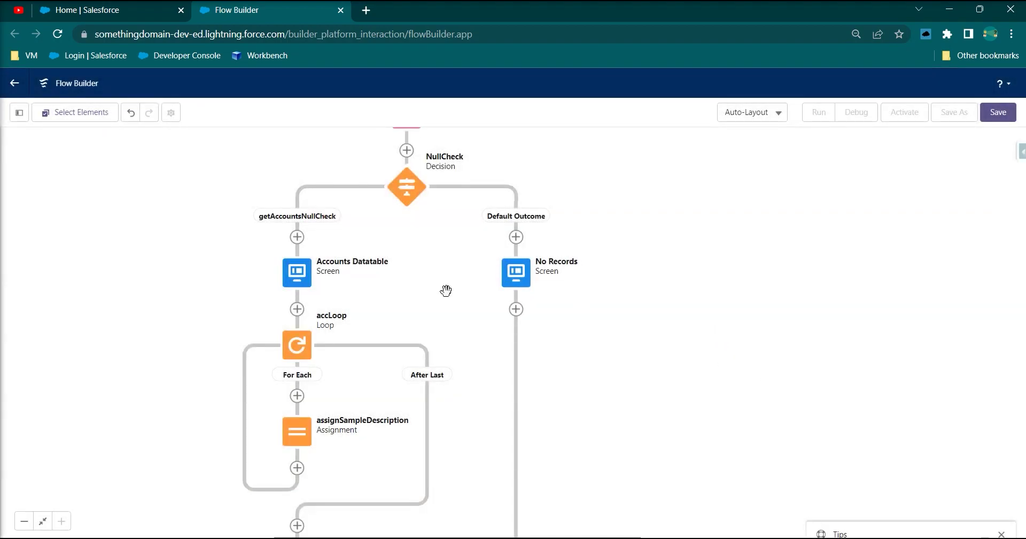
# Step: Add a Screen element after updateAccounts and place a Display Text component on it with the API name Done
pyautogui.moveTo(671, 467); pyautogui.dragTo(660, 317)
pyautogui.click(278, 448)
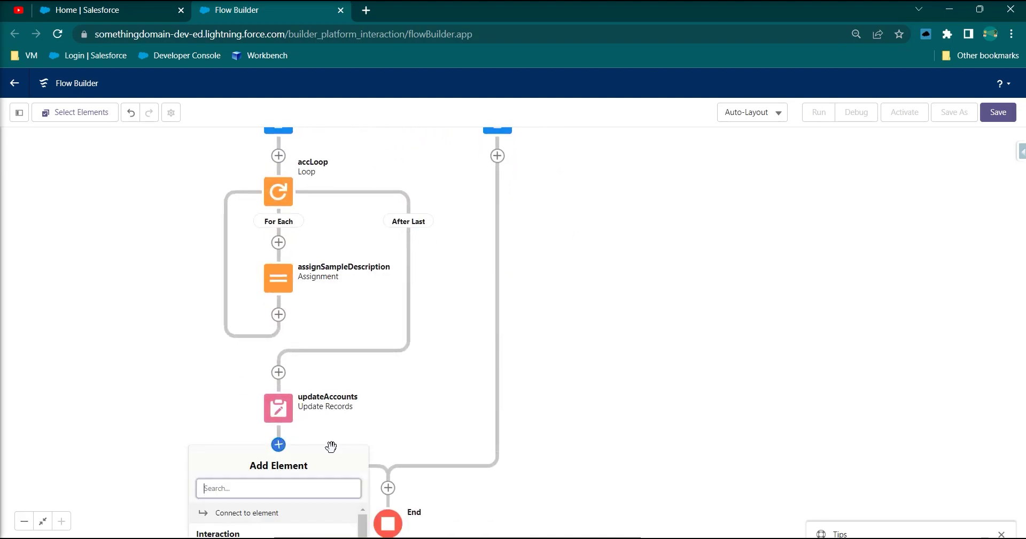
pyautogui.write('scree')
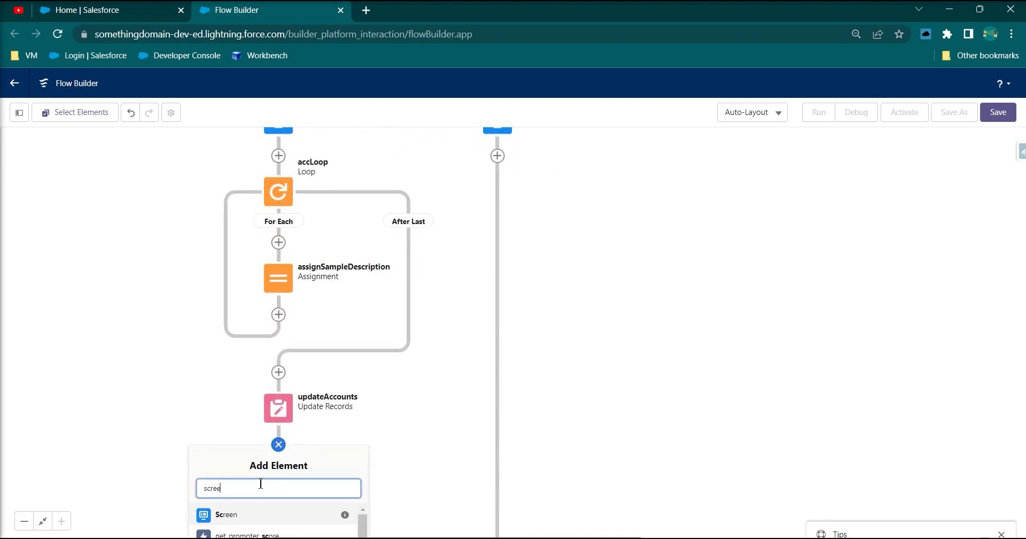
pyautogui.click(256, 519)
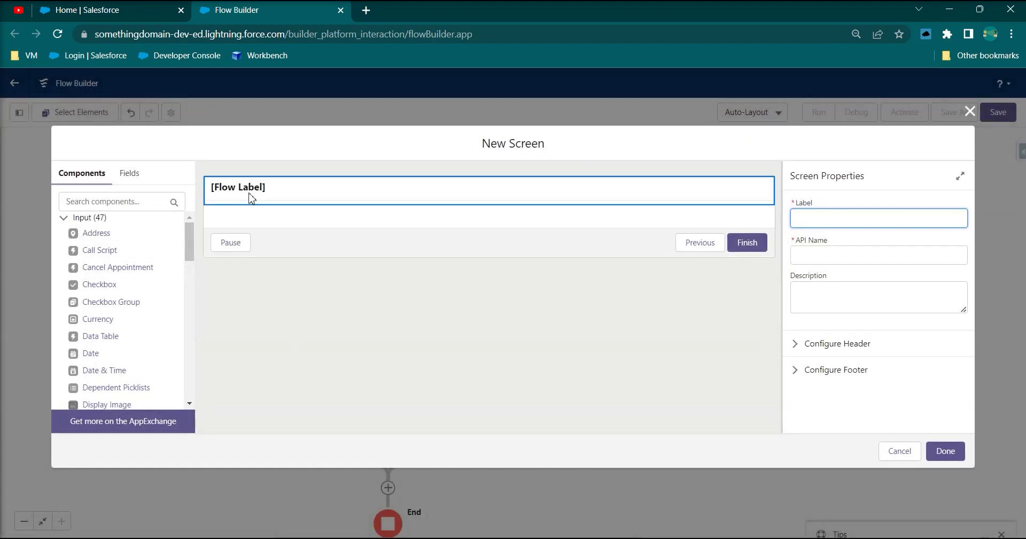
pyautogui.click(146, 198)
pyautogui.write('display')
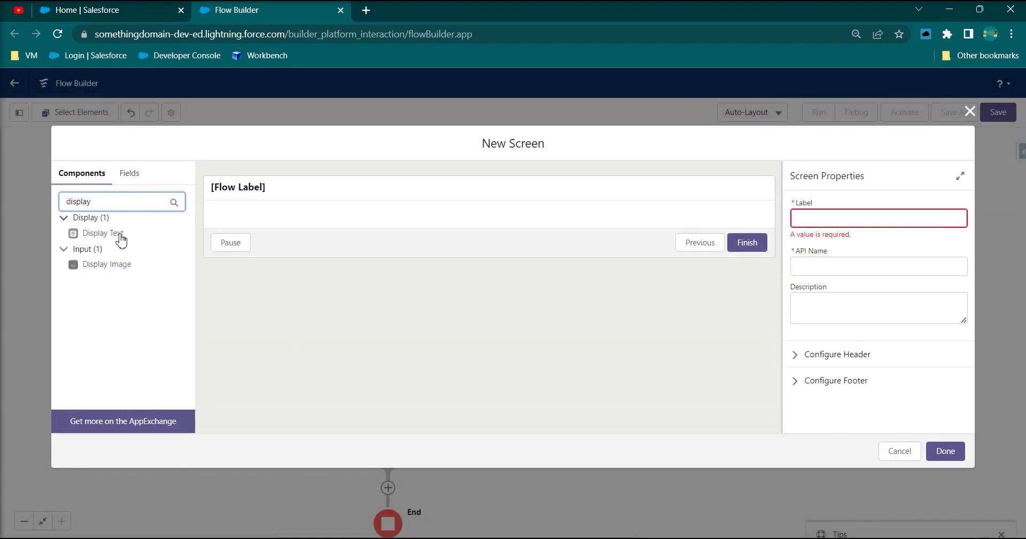
pyautogui.click(121, 240)
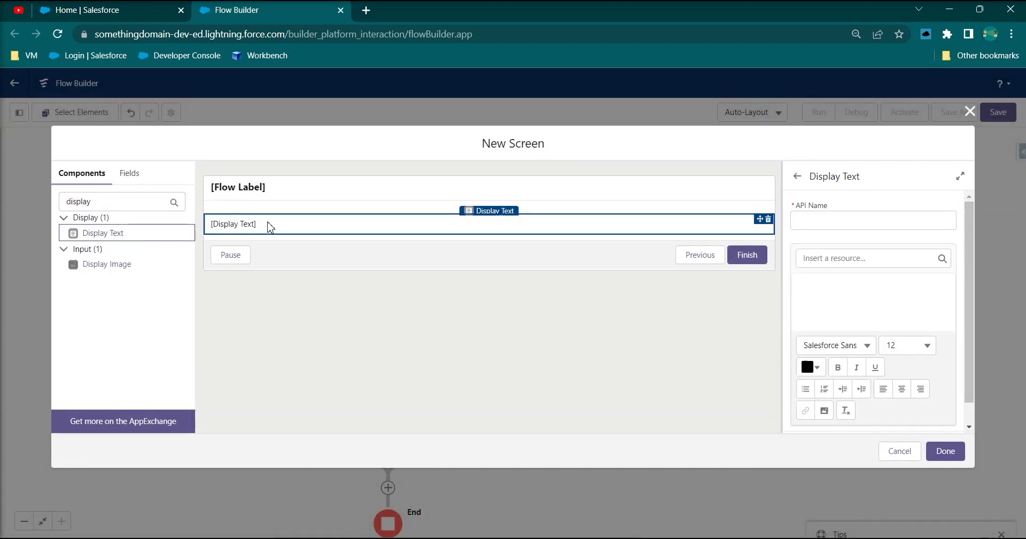
pyautogui.click(801, 222)
pyautogui.write('Done')
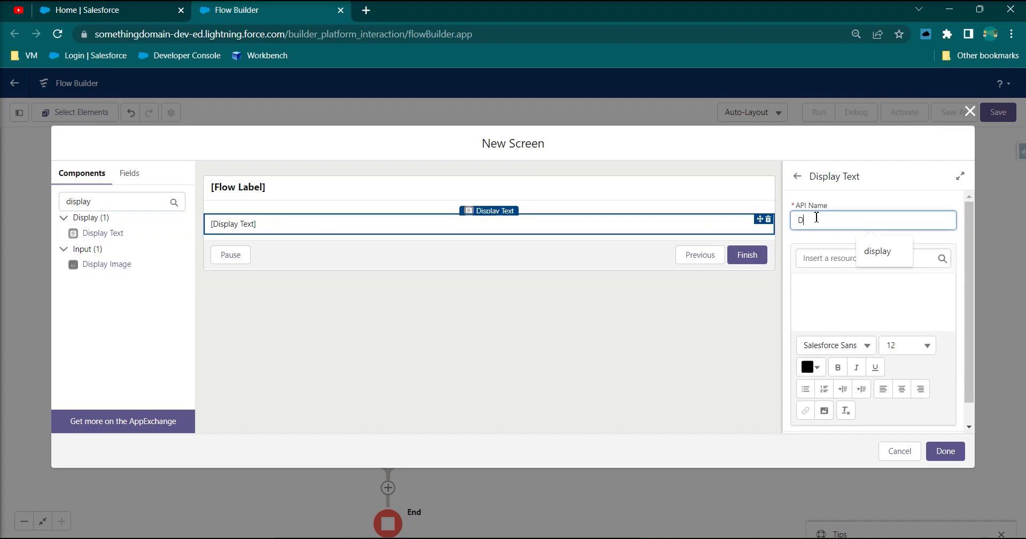
# Step: Enter "Successfully Completed!" as the content of the Done display text component
pyautogui.click(822, 294)
pyautogui.write('Successfully Com')
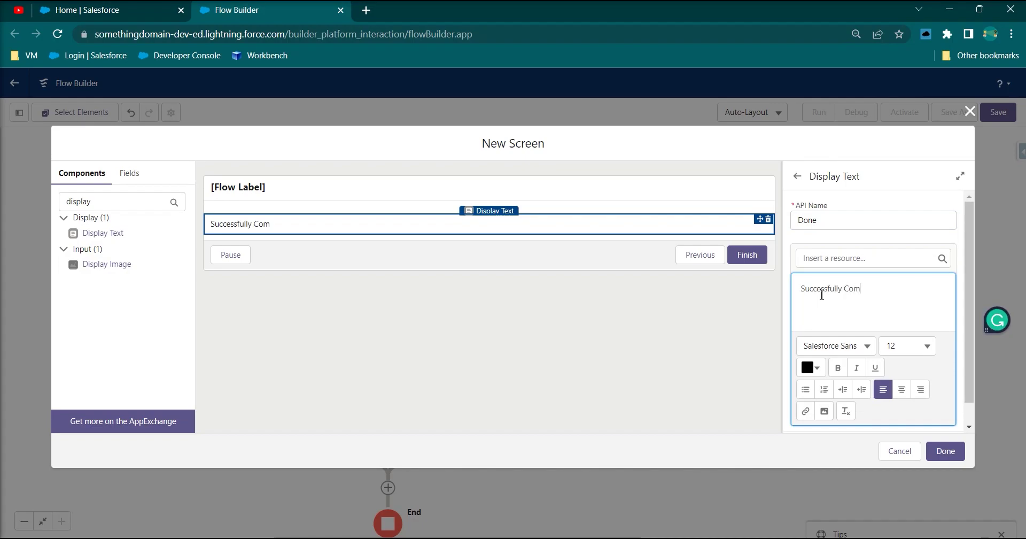
pyautogui.write('pleted!')
# Step: Format the whole "Successfully Completed!" text in green and bold
pyautogui.hotkey('ctrl', 'shift', 'Left')
pyautogui.hotkey('ctrl', 'shift', 'Left')
pyautogui.click(852, 259)
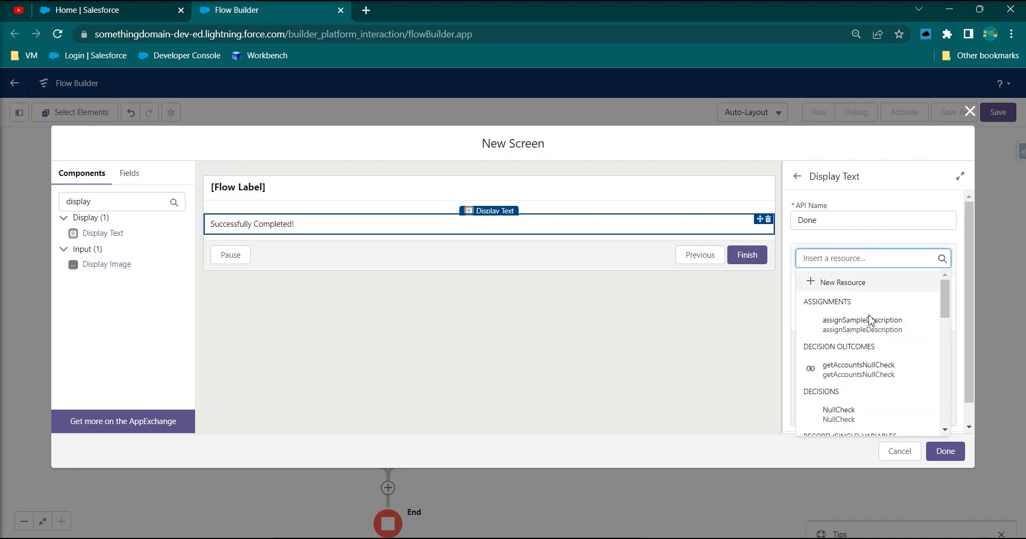
pyautogui.click(965, 344)
pyautogui.moveTo(890, 284); pyautogui.dragTo(722, 288)
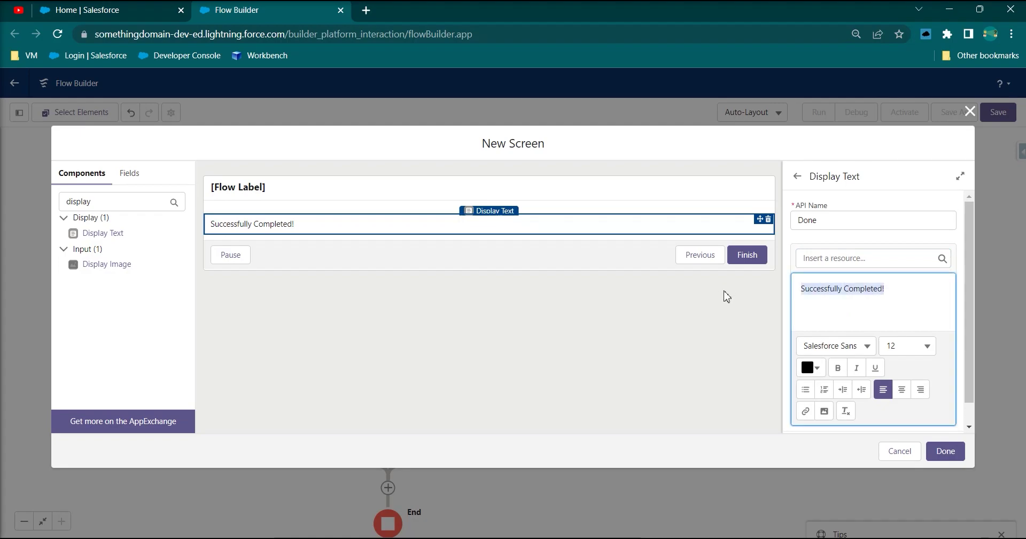
pyautogui.click(815, 368)
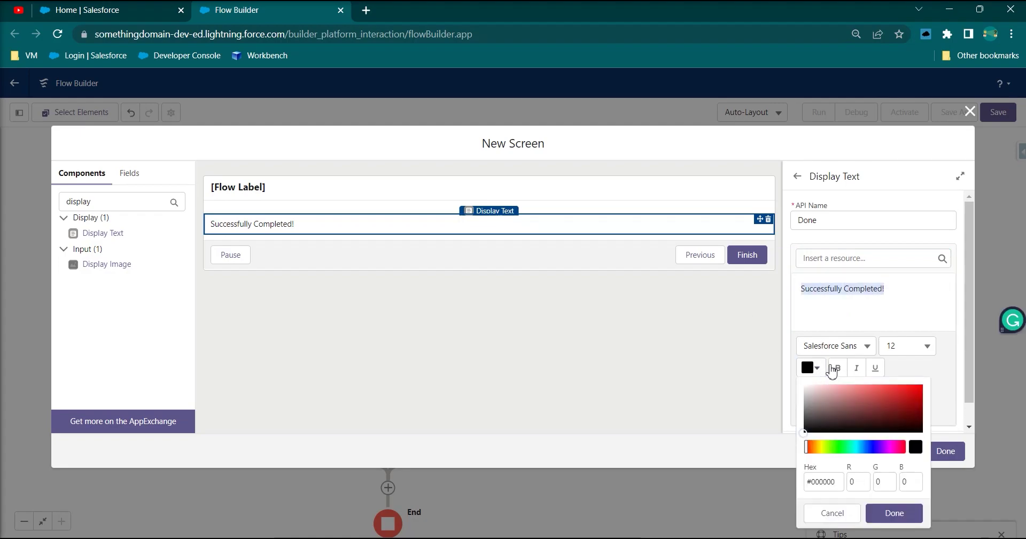
pyautogui.click(838, 447)
pyautogui.click(898, 398)
pyautogui.click(867, 513)
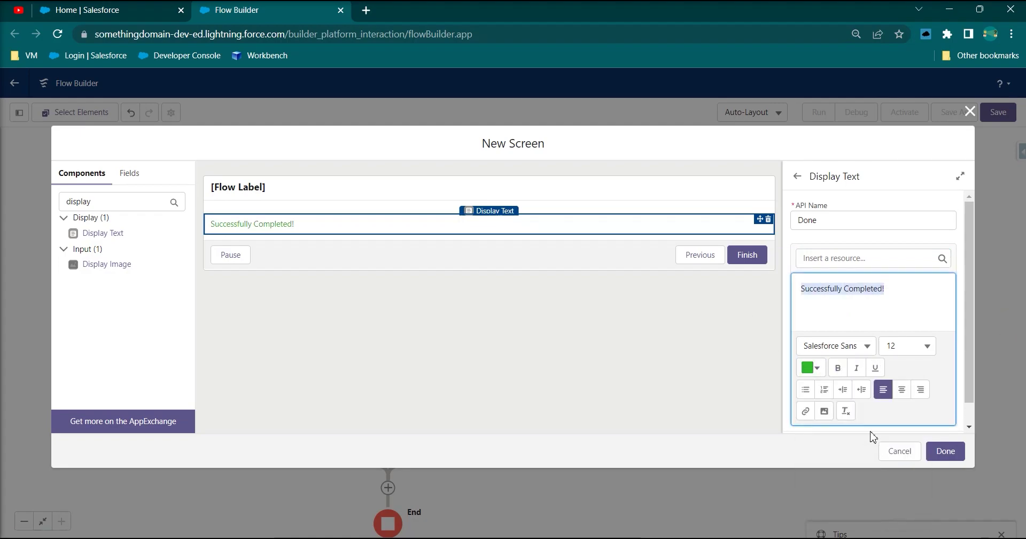
pyautogui.click(842, 369)
pyautogui.click(884, 323)
# Step: Hide the new screen's header, label the screen done with a unique API name, and finish it
pyautogui.click(345, 186)
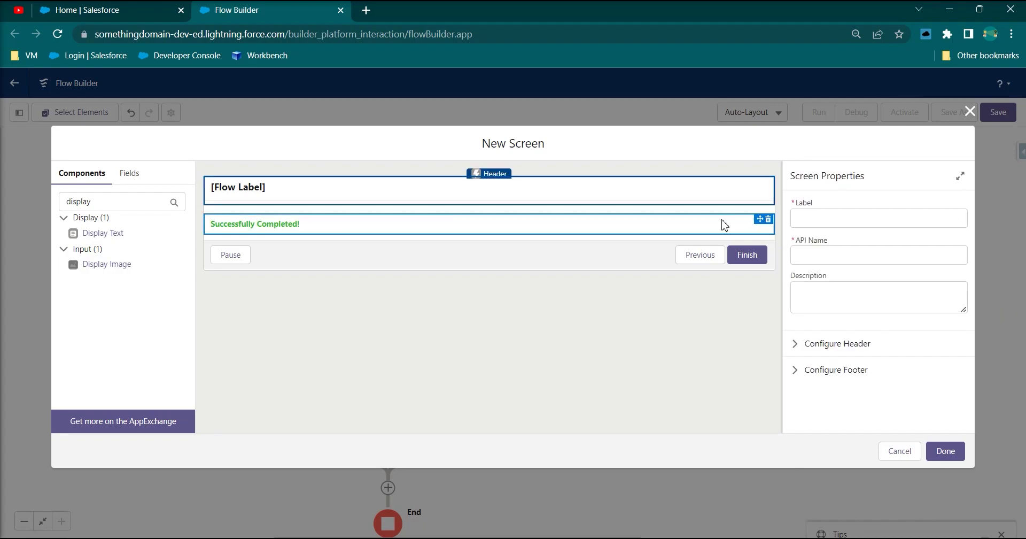
pyautogui.click(807, 344)
pyautogui.click(795, 363)
pyautogui.click(816, 225)
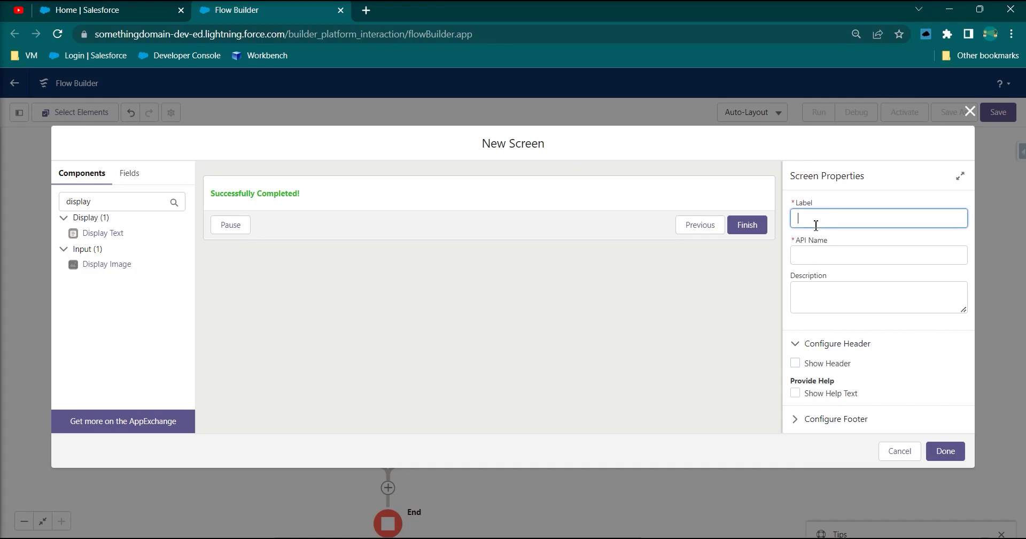
pyautogui.click(867, 198)
pyautogui.click(801, 256)
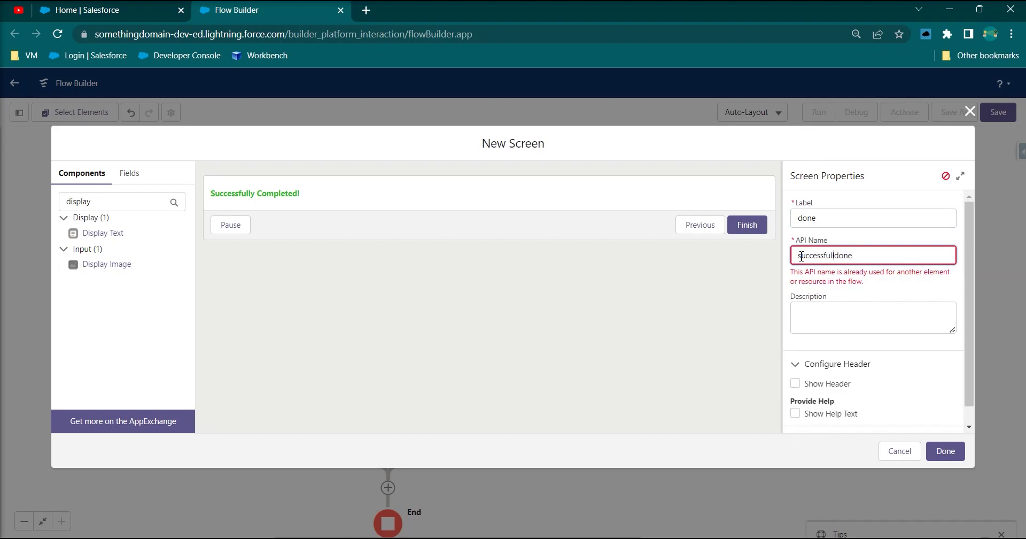
pyautogui.click(945, 452)
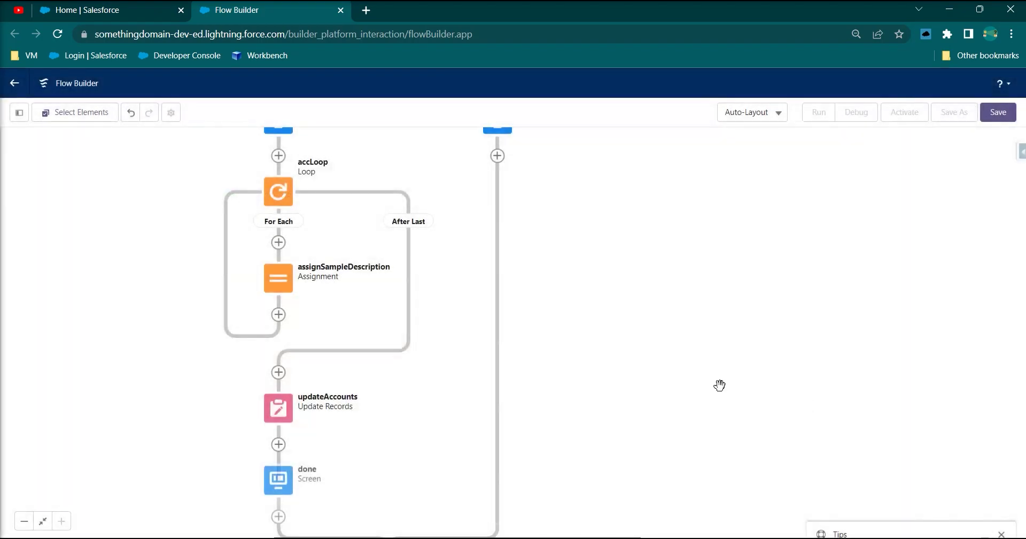
# Step: Review the flow's two branches on the canvas, from getAccounts down to the done screen
pyautogui.scroll(5, 672, 318)
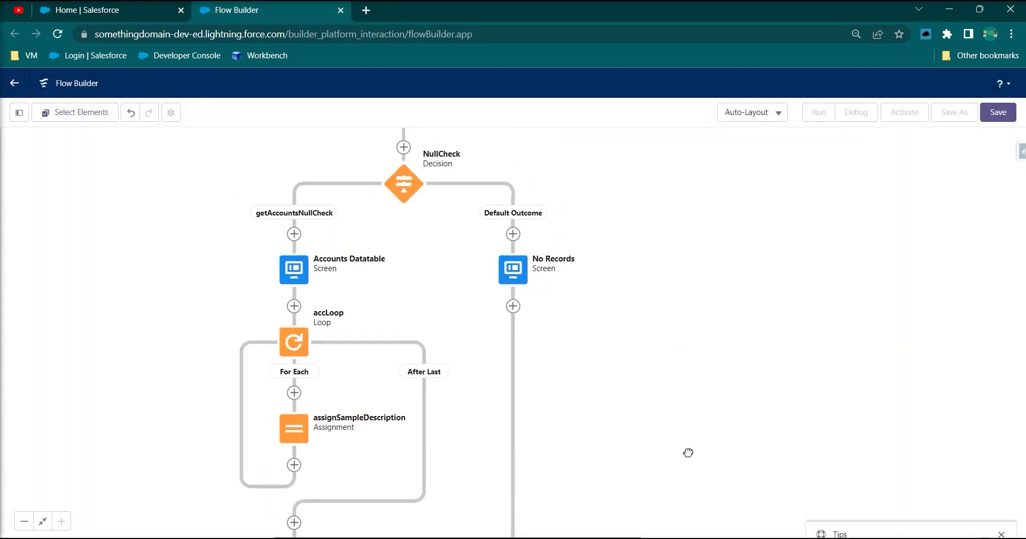
pyautogui.moveTo(688, 490); pyautogui.dragTo(627, 299)
pyautogui.scroll(3, 602, 374)
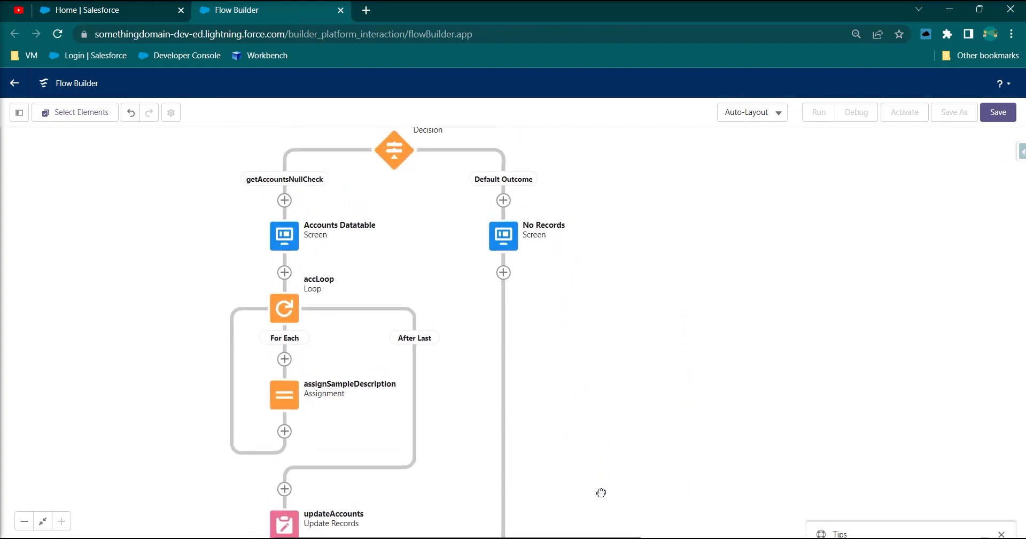
pyautogui.scroll(1, 603, 327)
pyautogui.scroll(-1, 707, 305)
pyautogui.scroll(3, 694, 283)
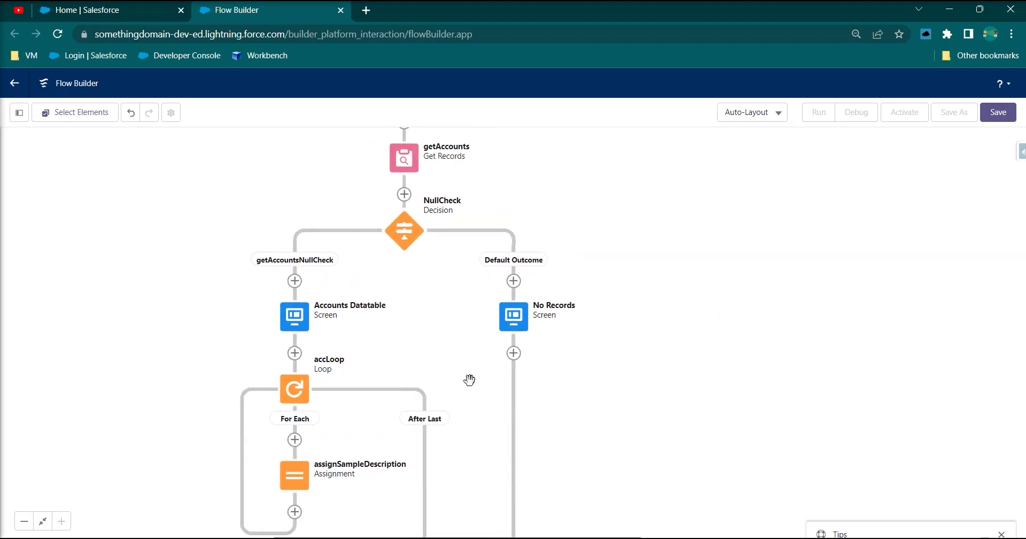
pyautogui.scroll(-5, 634, 307)
pyautogui.moveTo(656, 423); pyautogui.dragTo(651, 350)
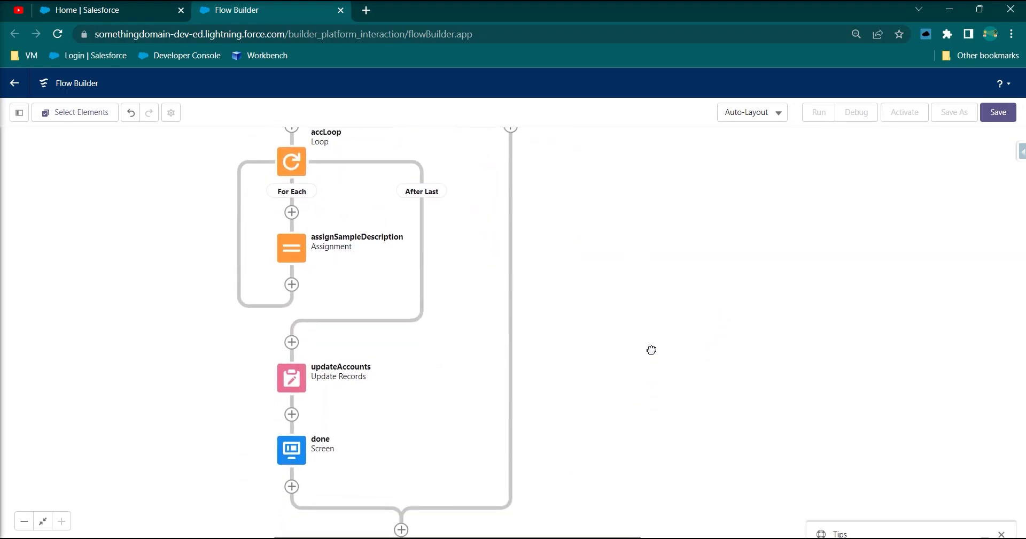
pyautogui.scroll(4, 410, 331)
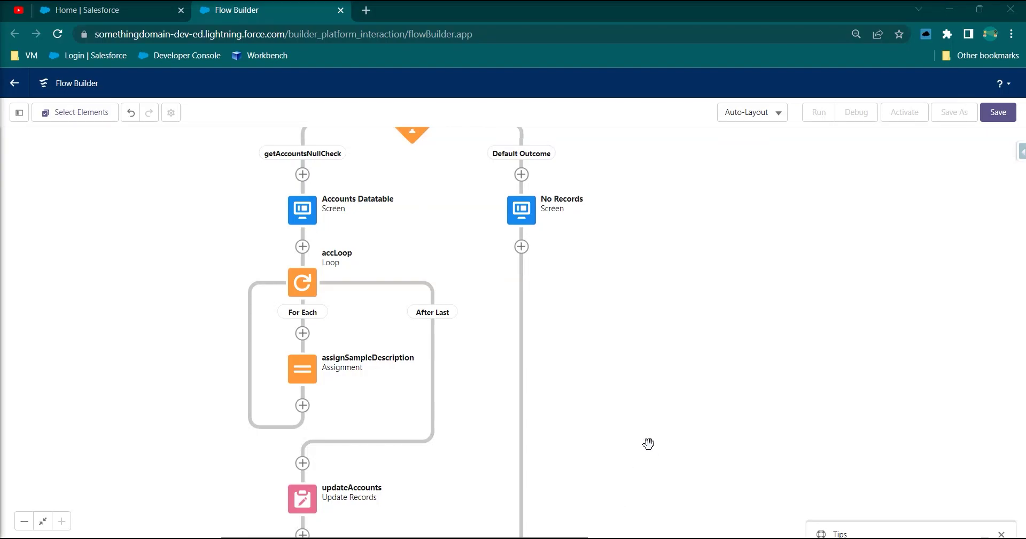
# Step: Replace accLoop's collection variable with {!Accountswithdatatable.selectedRows} and confirm the loop
pyautogui.doubleClick(308, 283)
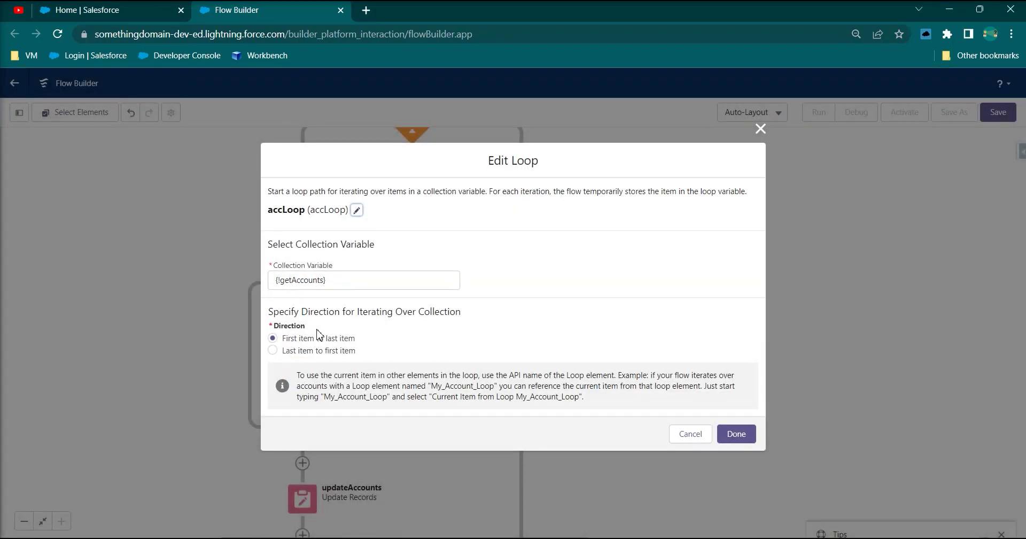
pyautogui.click(356, 281)
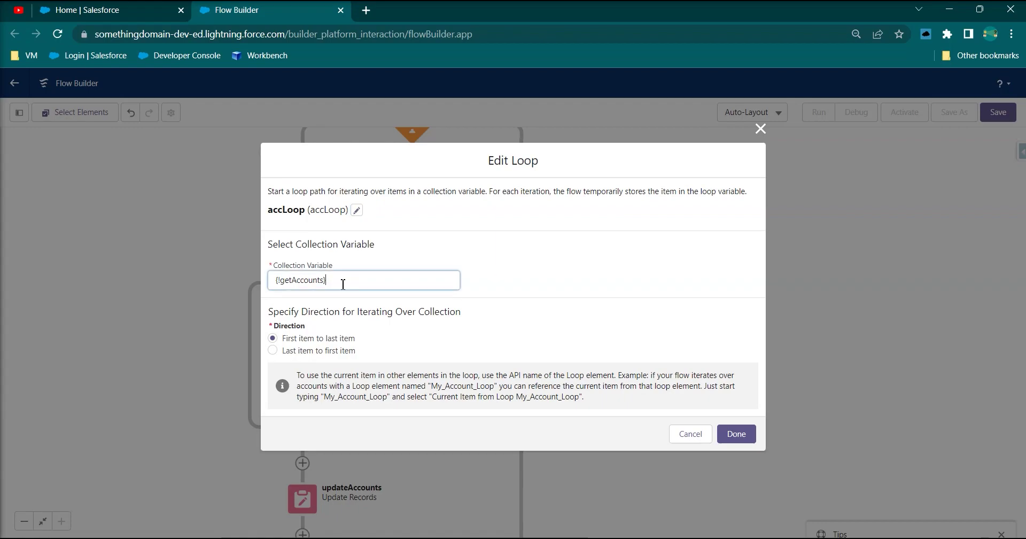
pyautogui.hotkey('ctrl', 'a')
pyautogui.press('BackSpace')
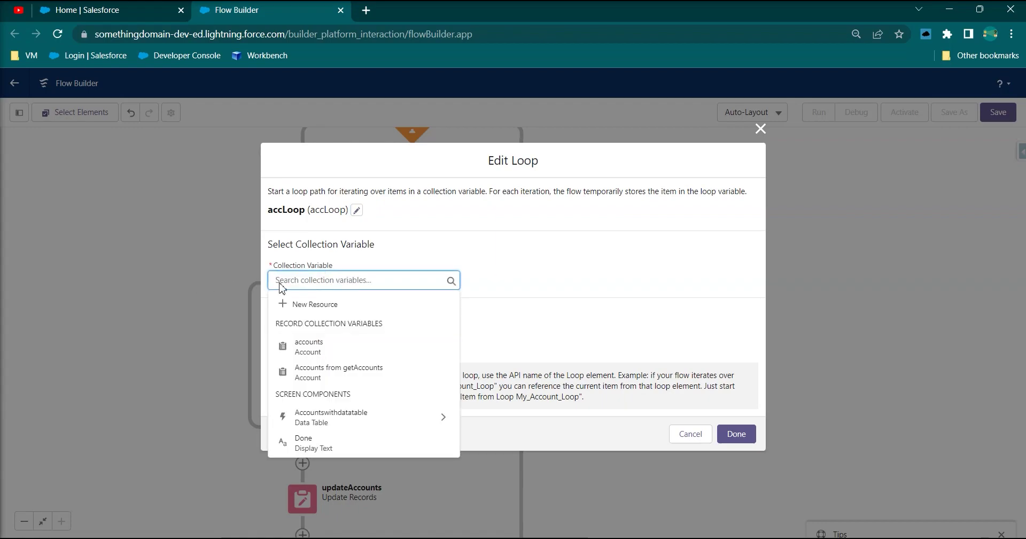
pyautogui.click(352, 418)
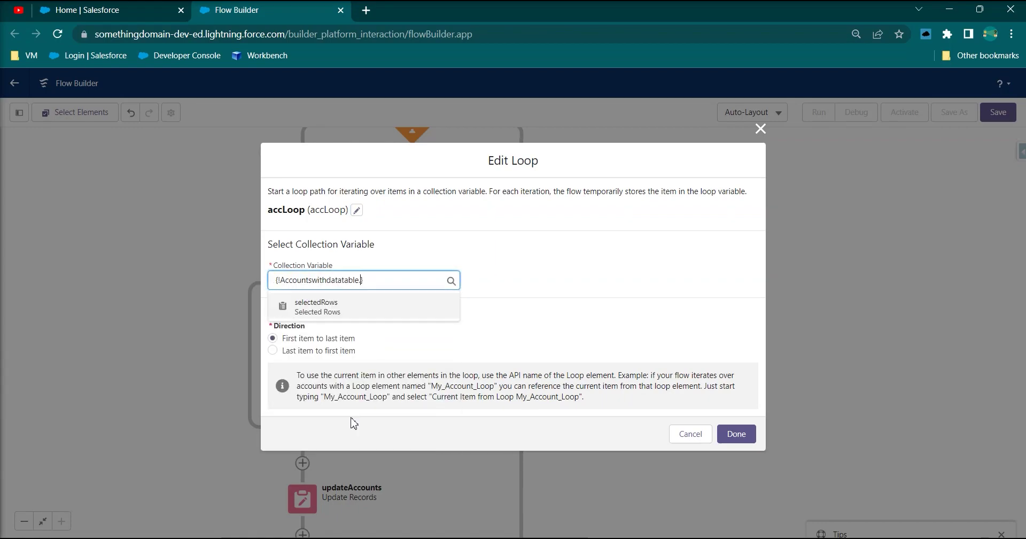
pyautogui.write('sele')
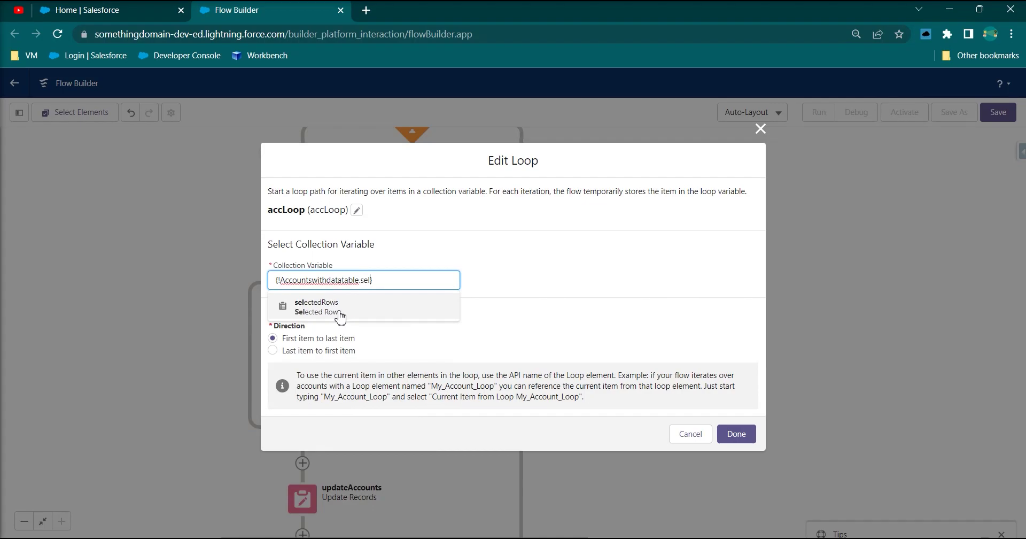
pyautogui.click(340, 314)
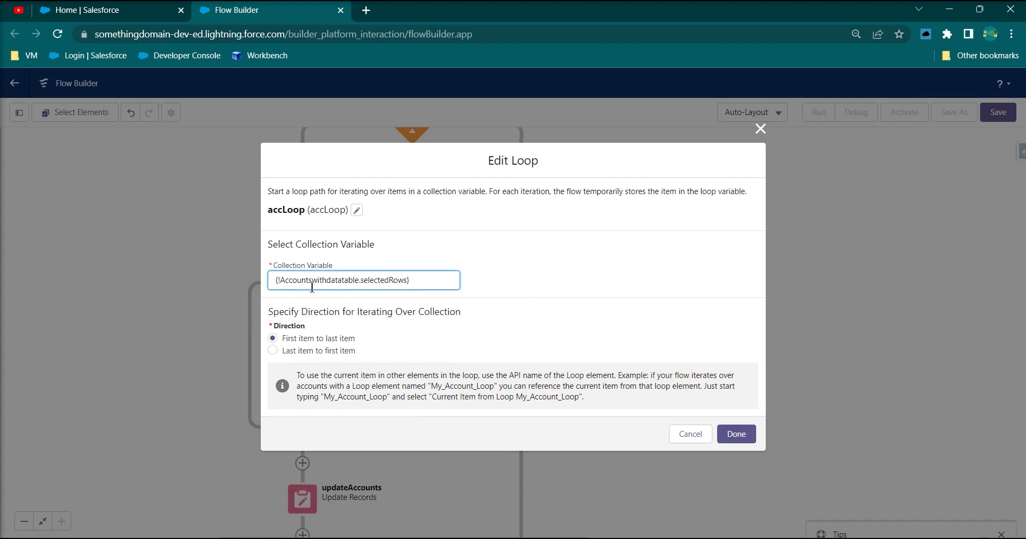
pyautogui.moveTo(312, 287); pyautogui.dragTo(461, 289)
pyautogui.click(734, 438)
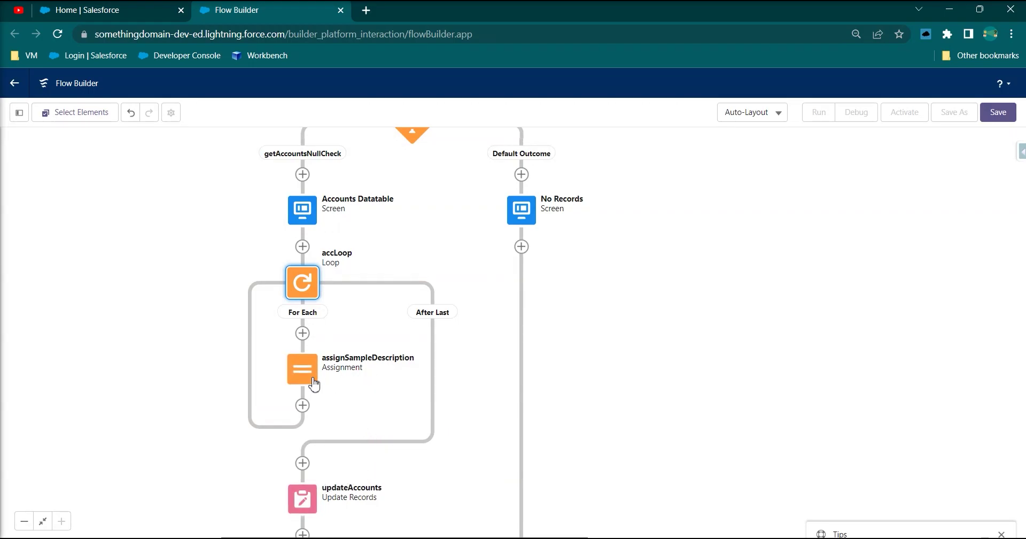
# Step: Check the settings of the updateAccounts element and the assignSampleDescription assignment without changing them
pyautogui.click(320, 498)
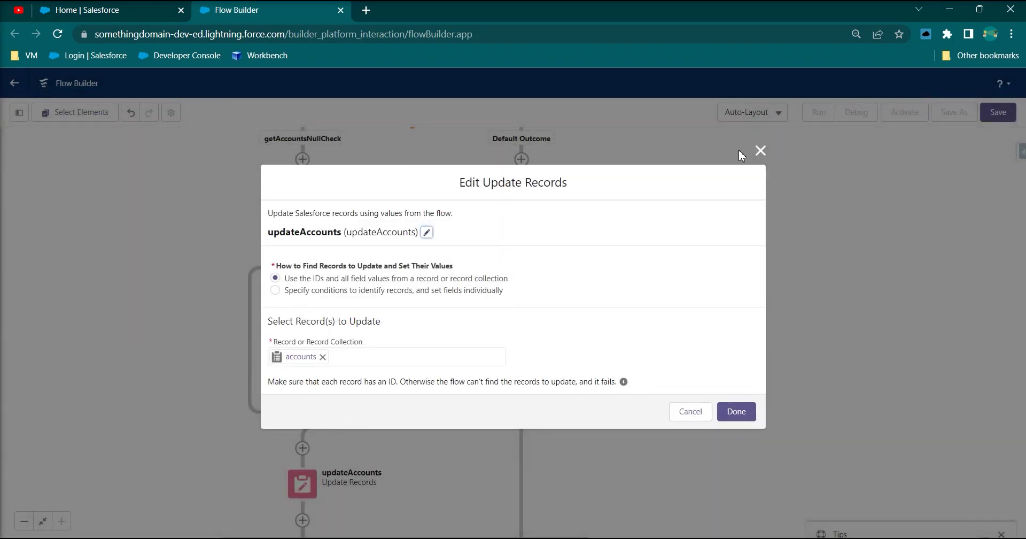
pyautogui.click(761, 150)
pyautogui.click(310, 357)
pyautogui.click(760, 158)
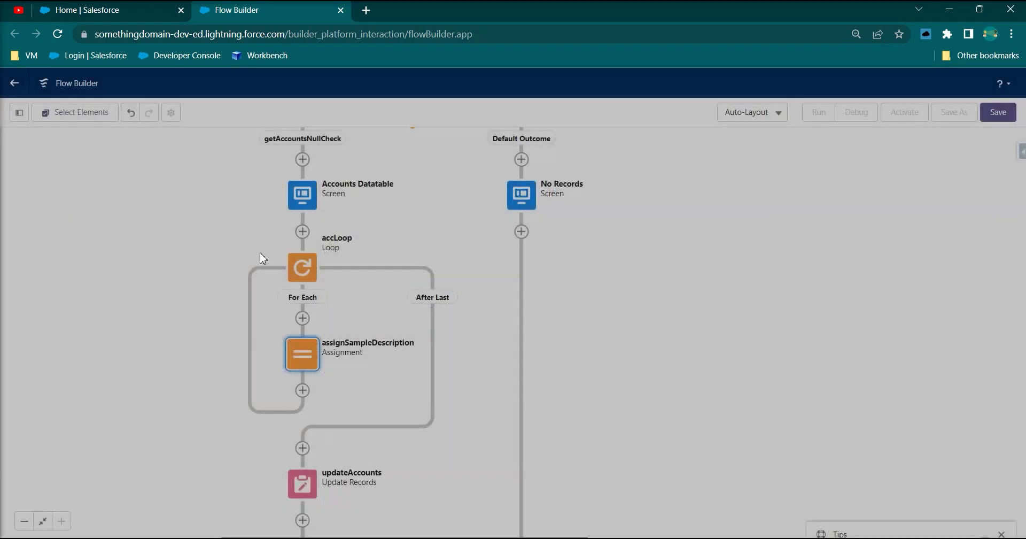
pyautogui.moveTo(630, 287); pyautogui.dragTo(627, 339)
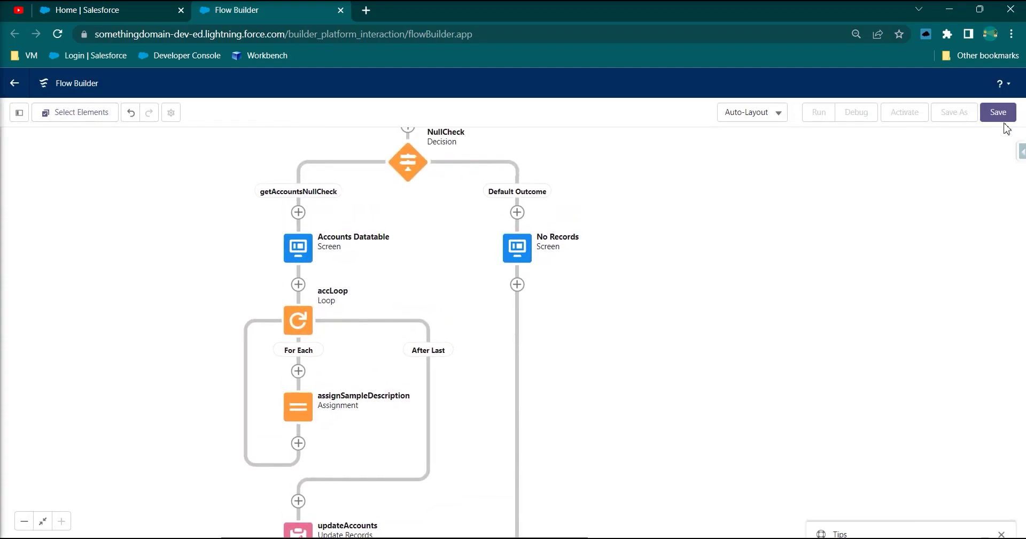
# Step: Save the flow with the label "View Multiple Records in Datatable and Updated Selected Ones"
pyautogui.click(999, 113)
pyautogui.click(318, 271)
pyautogui.write('V')
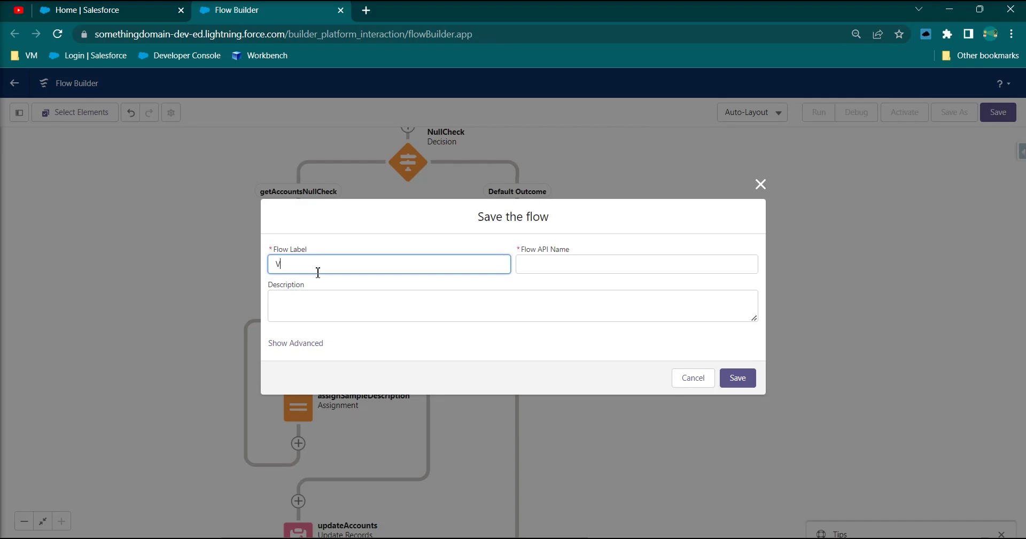
pyautogui.write('iew Multiple Records in Datatable')
pyautogui.write('and Updated Selected Ones')
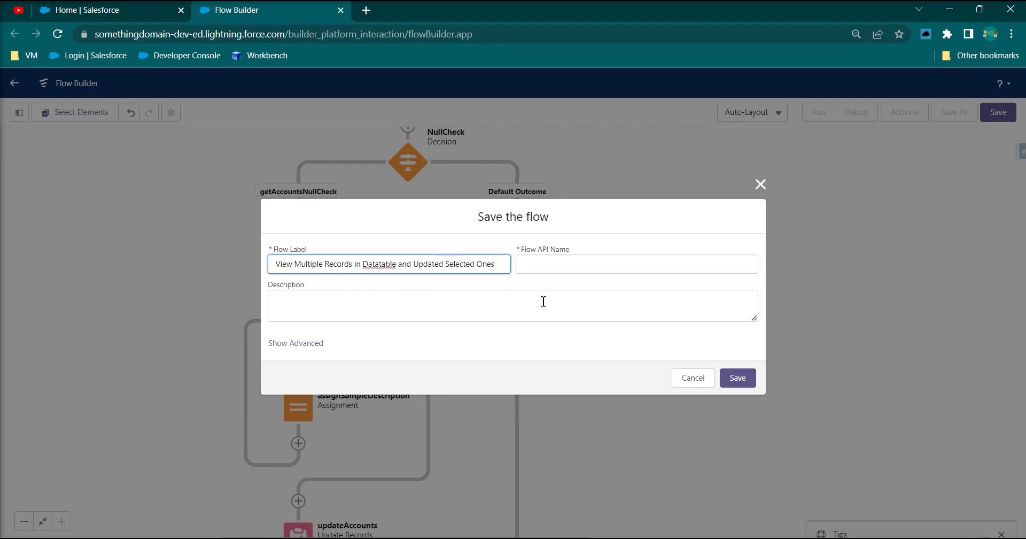
pyautogui.click(544, 301)
pyautogui.click(738, 378)
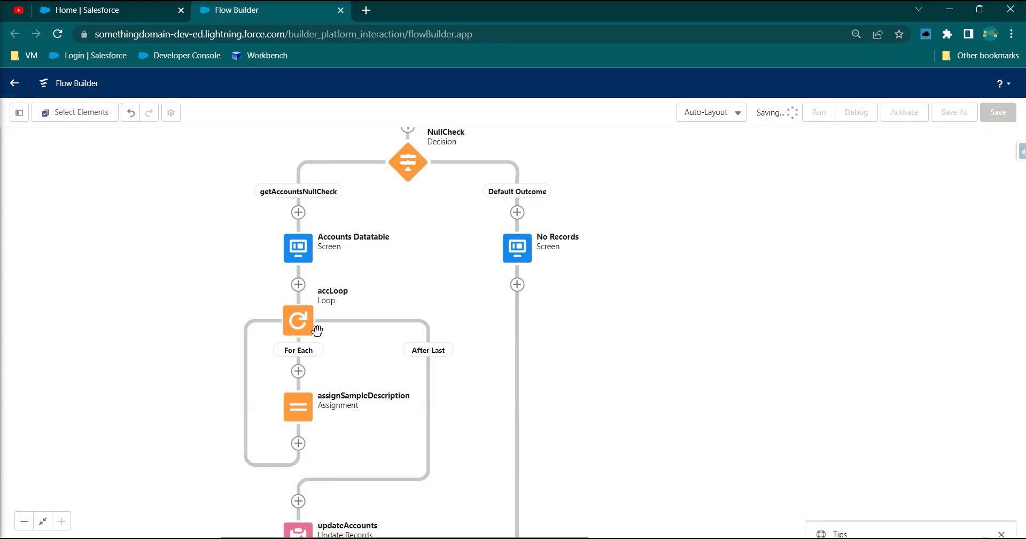
# Step: Check the collection variable of the accLoop element without changing it
pyautogui.doubleClick(298, 320)
pyautogui.moveTo(425, 280); pyautogui.dragTo(359, 281)
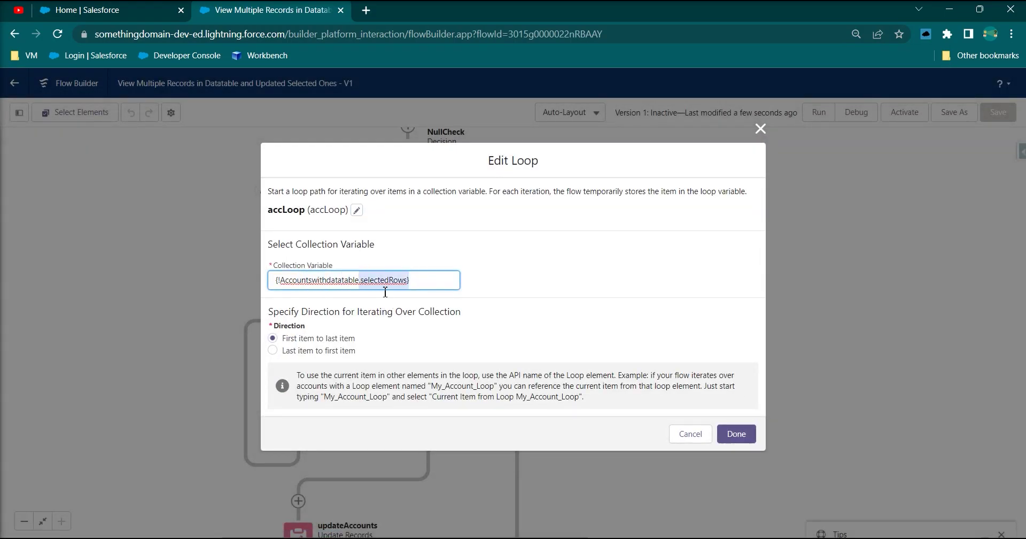
pyautogui.click(760, 128)
# Step: Check the data table's row selection mode on the Accounts Datatable screen, leaving the element unchanged
pyautogui.doubleClick(298, 246)
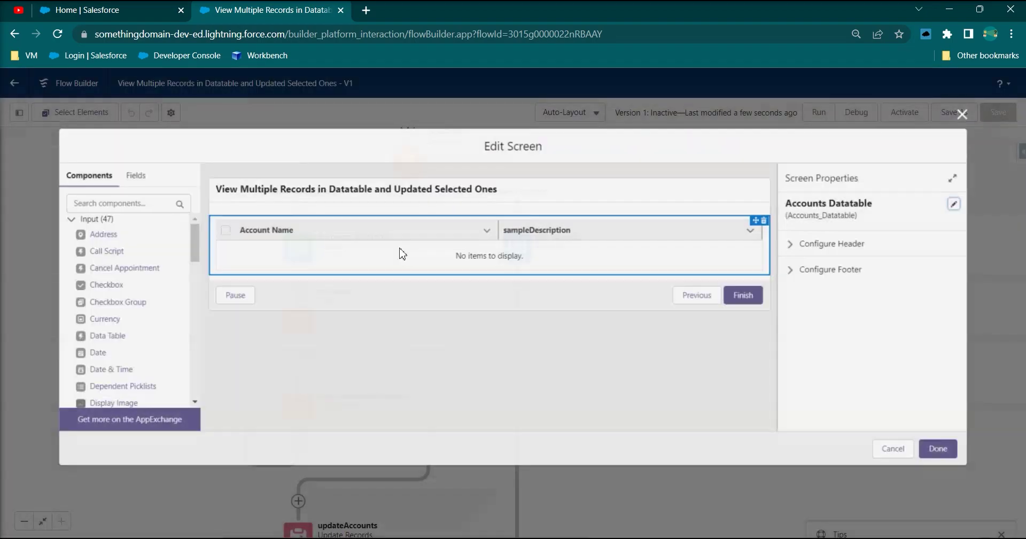
pyautogui.click(477, 255)
pyautogui.scroll(-1, 862, 369)
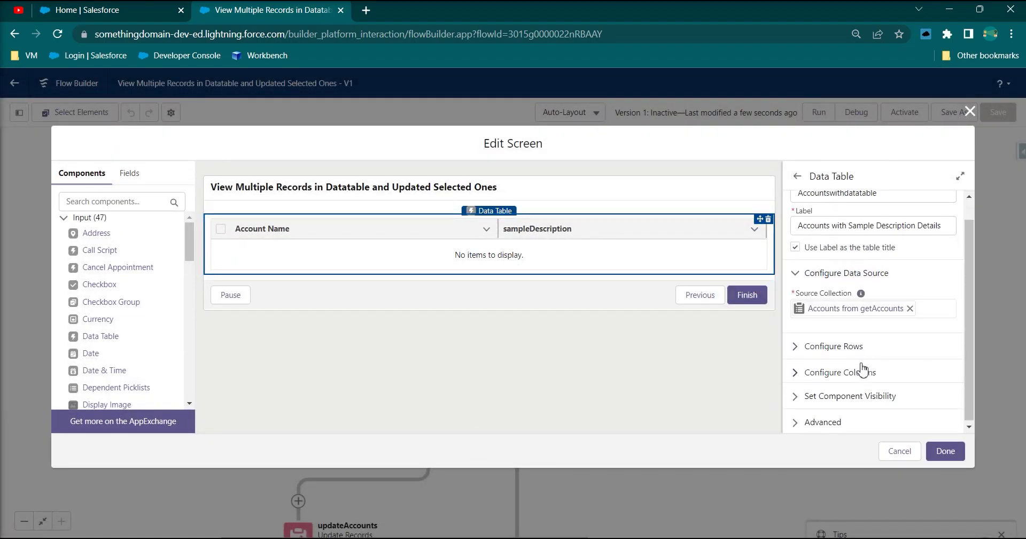
pyautogui.click(855, 346)
pyautogui.moveTo(839, 379); pyautogui.dragTo(804, 381)
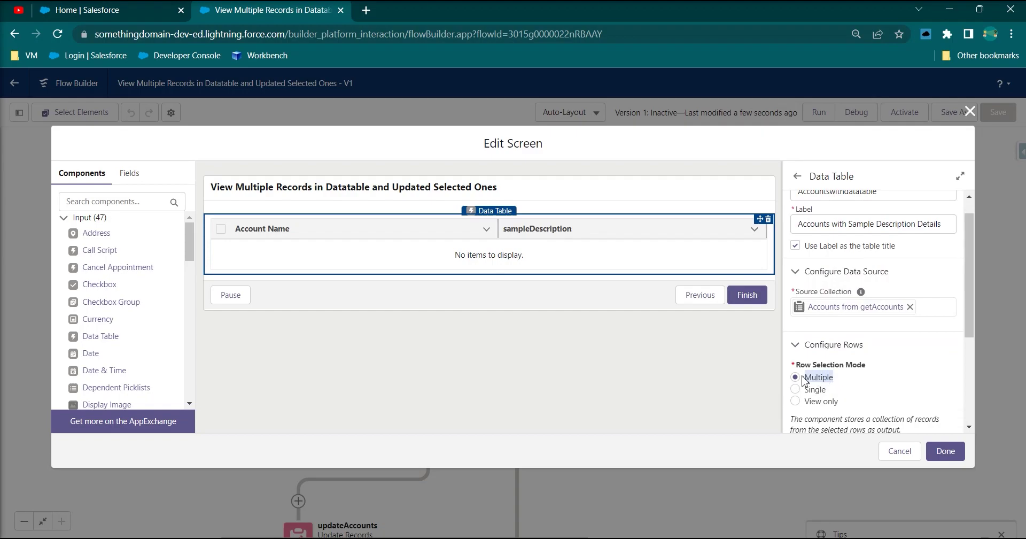
pyautogui.click(970, 112)
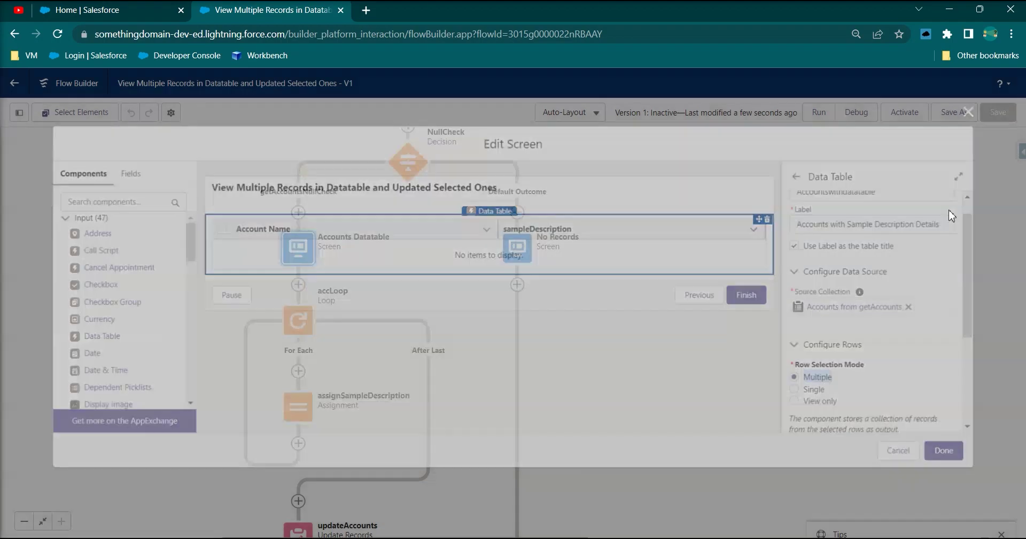
# Step: Save the flow as a new version and run it in place of the run started from the previous version
pyautogui.click(817, 115)
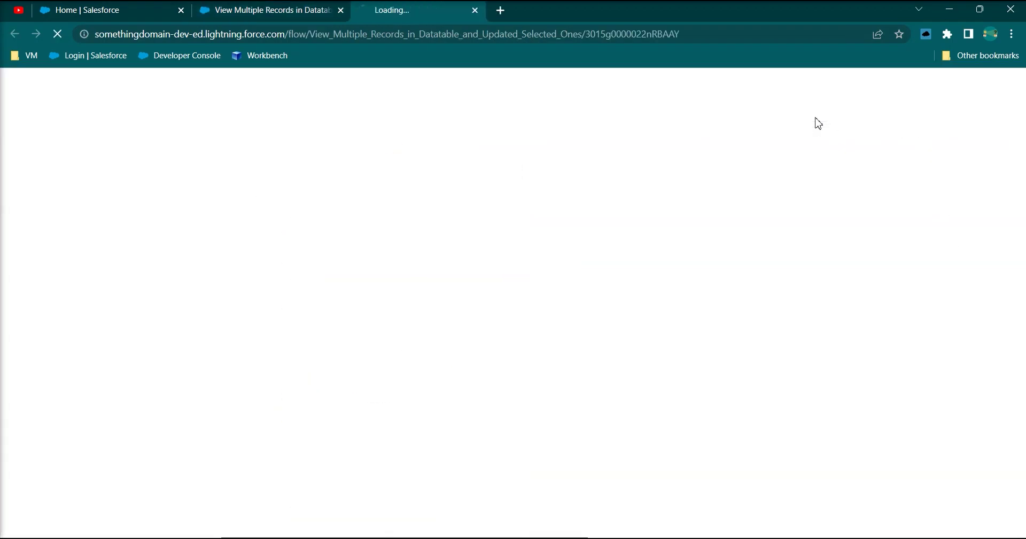
pyautogui.click(265, 10)
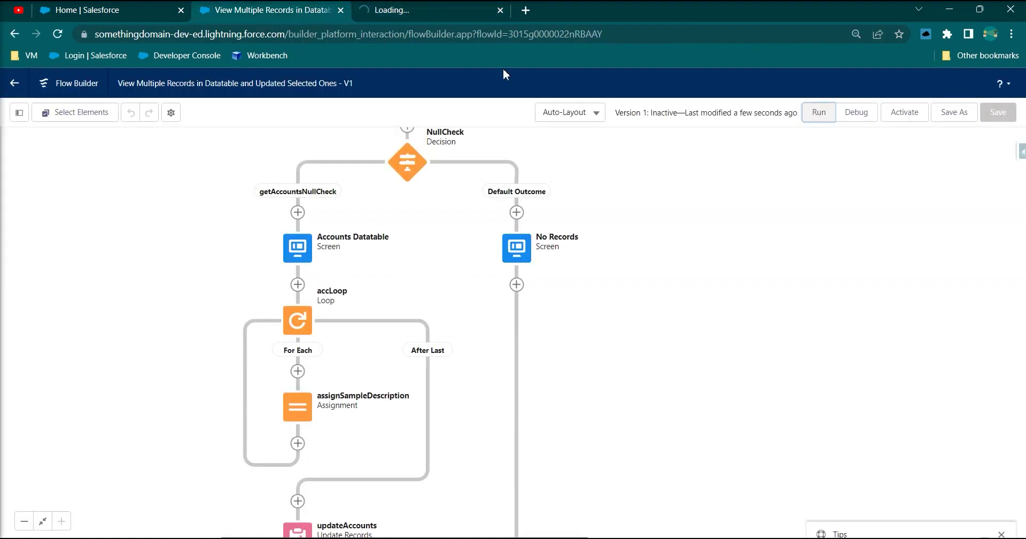
pyautogui.click(951, 113)
pyautogui.click(737, 393)
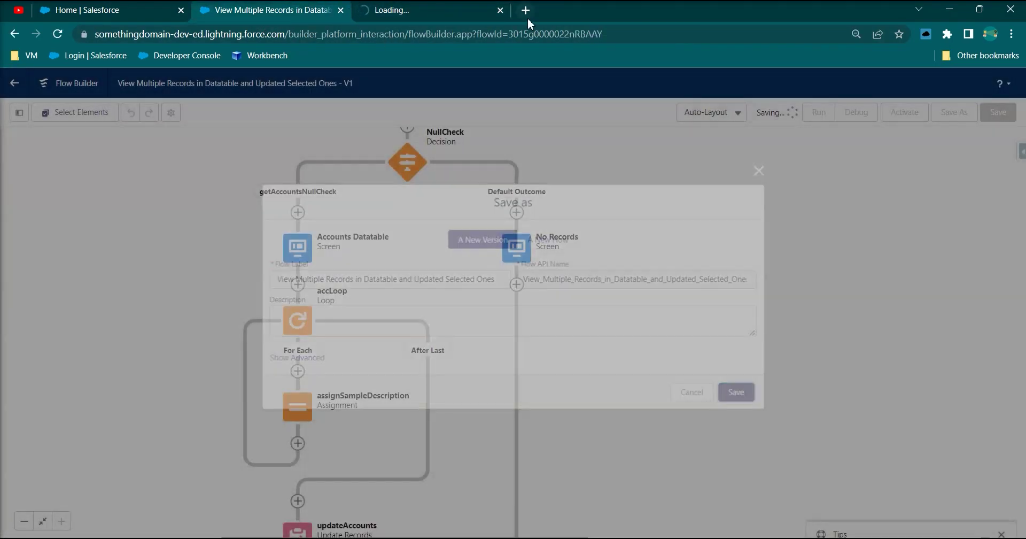
pyautogui.click(499, 10)
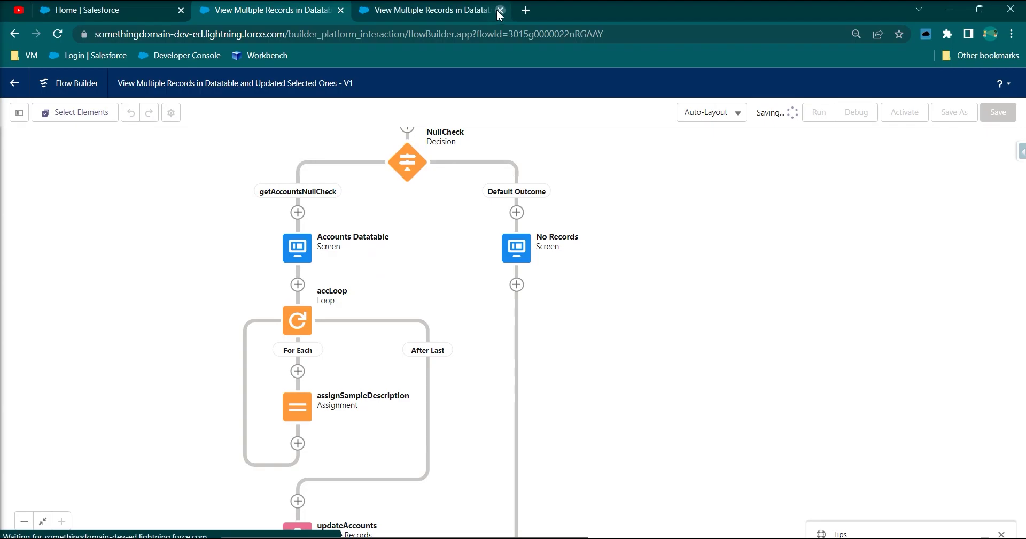
pyautogui.click(819, 113)
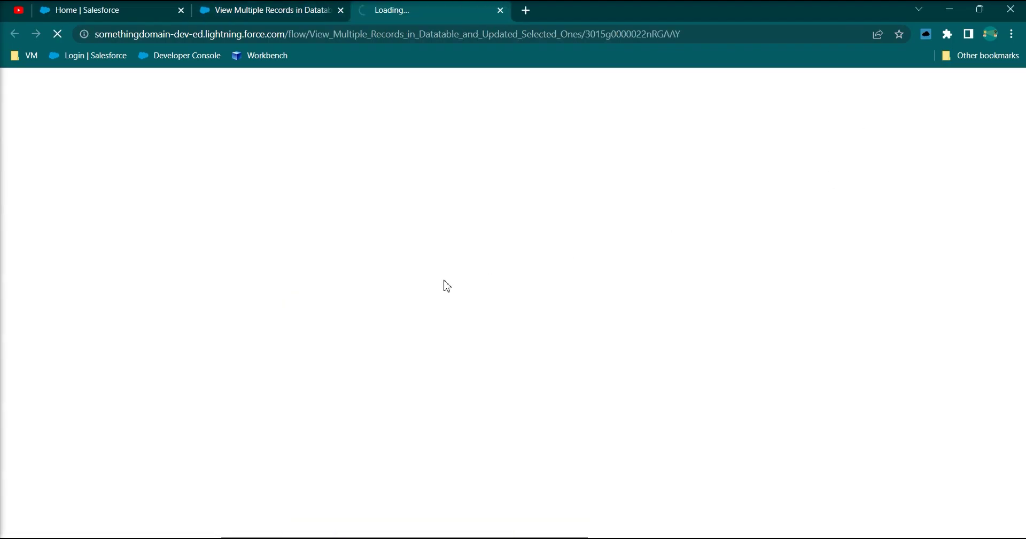